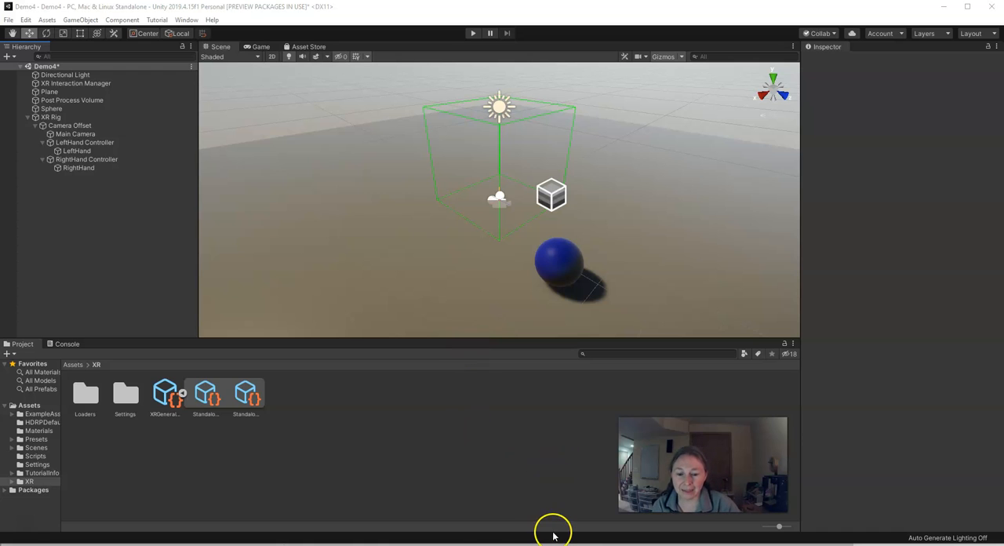
- Switch to Chrome and open the Poly Toolkit for Unity page on Google Developers from the search results
key("alt+Tab")
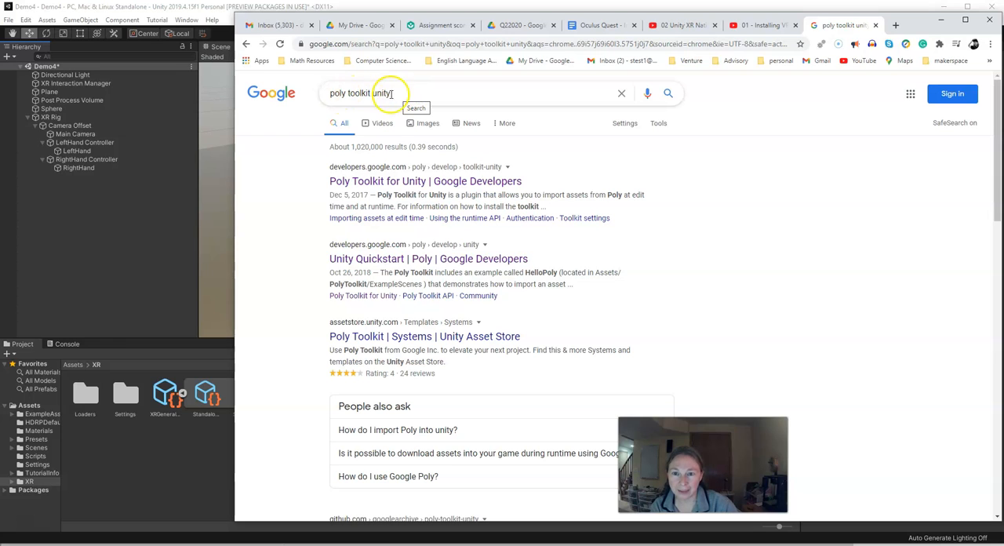
left_click(376, 182)
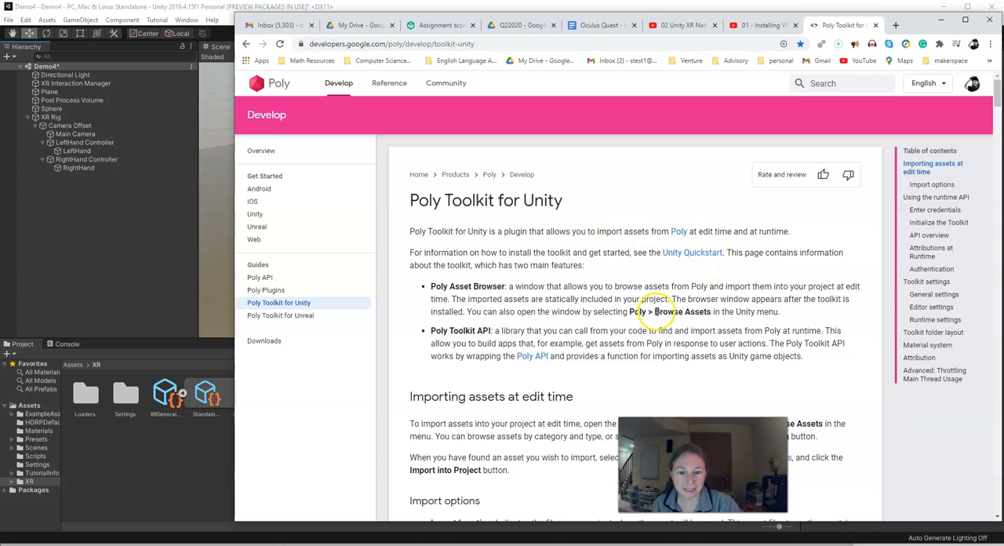
scroll(673, 321, "down", 3)
scroll(551, 307, "down", 5)
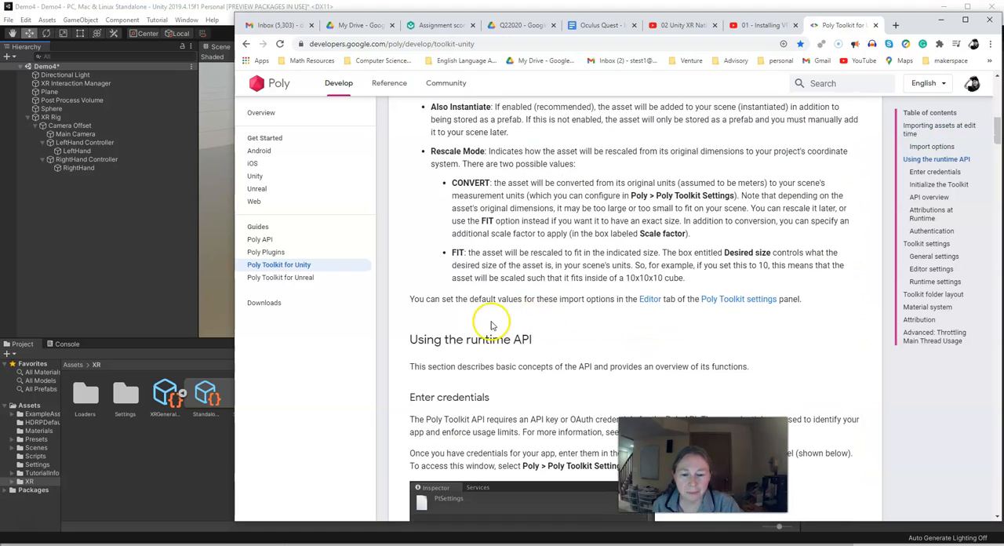
scroll(493, 325, "down", 1)
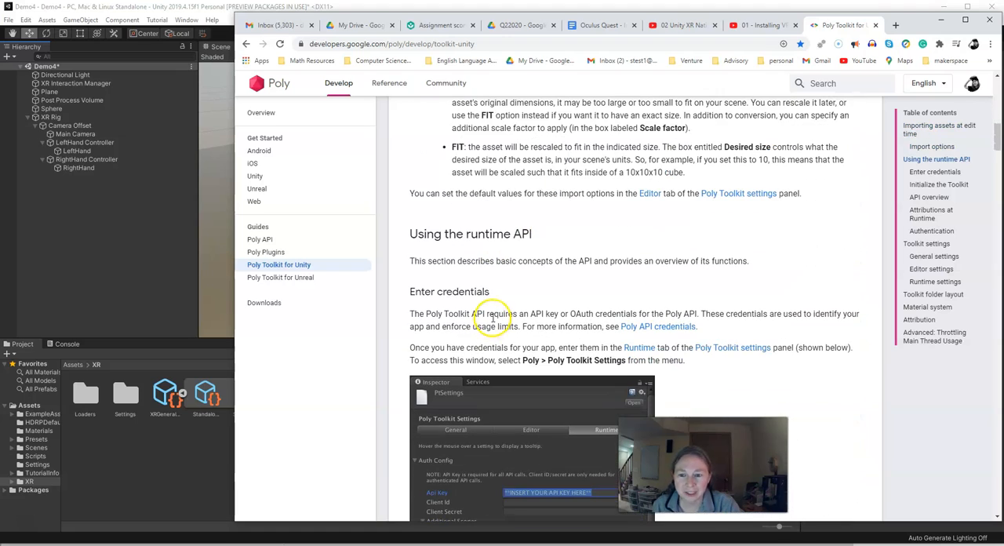
left_click(310, 266)
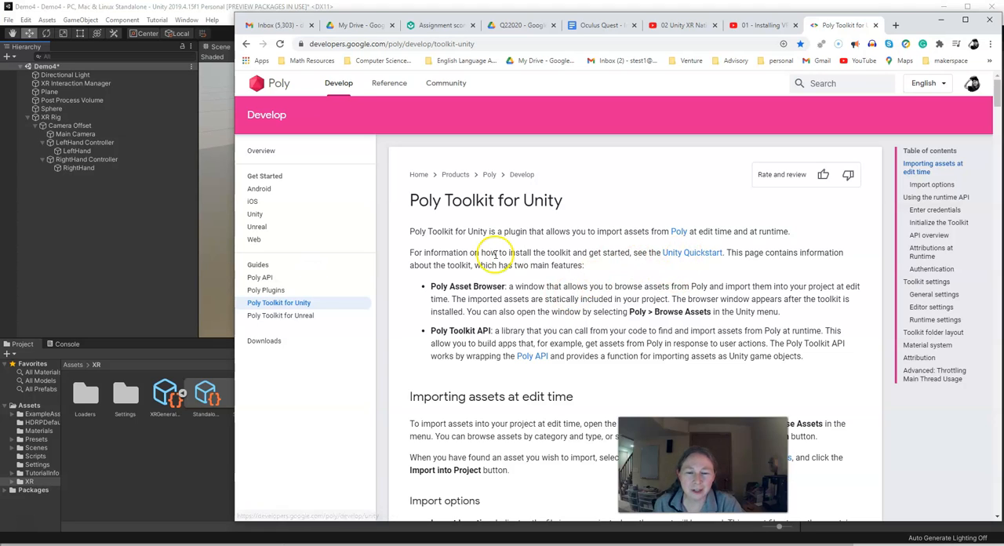
- Open the Unity Quickstart guide and follow its setup section to the Poly Toolkit releases page on GitHub
left_click(681, 255)
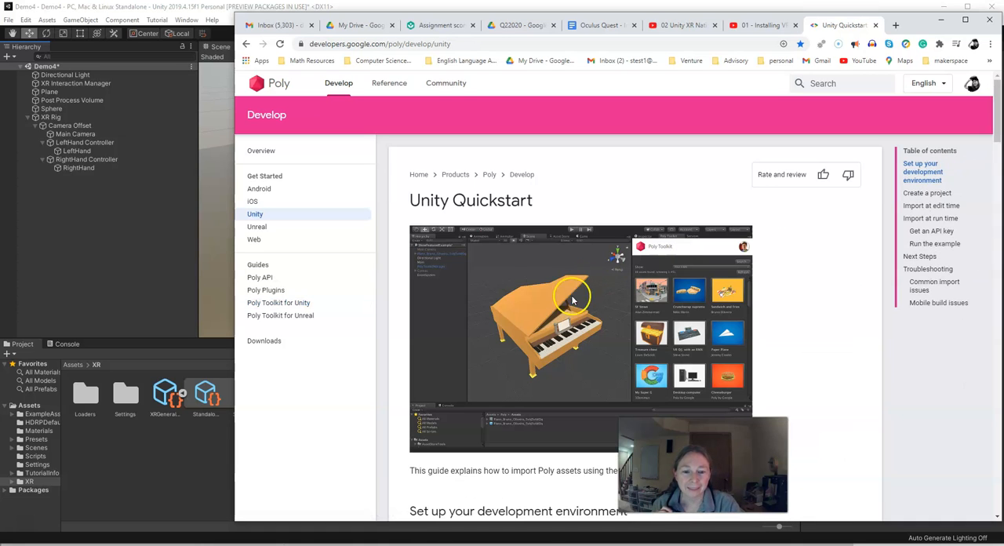
scroll(494, 363, "down", 2)
scroll(494, 362, "down", 1)
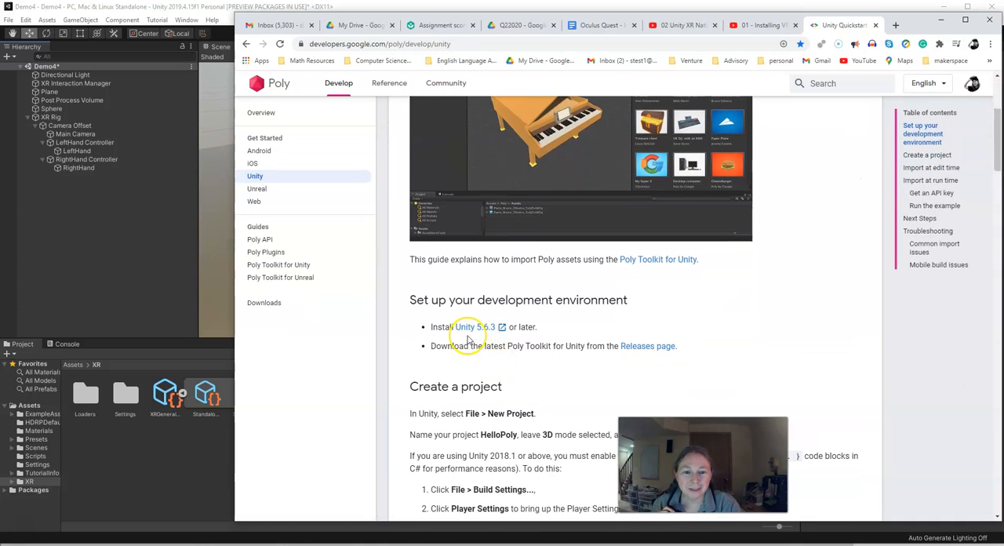
scroll(486, 331, "down", 1)
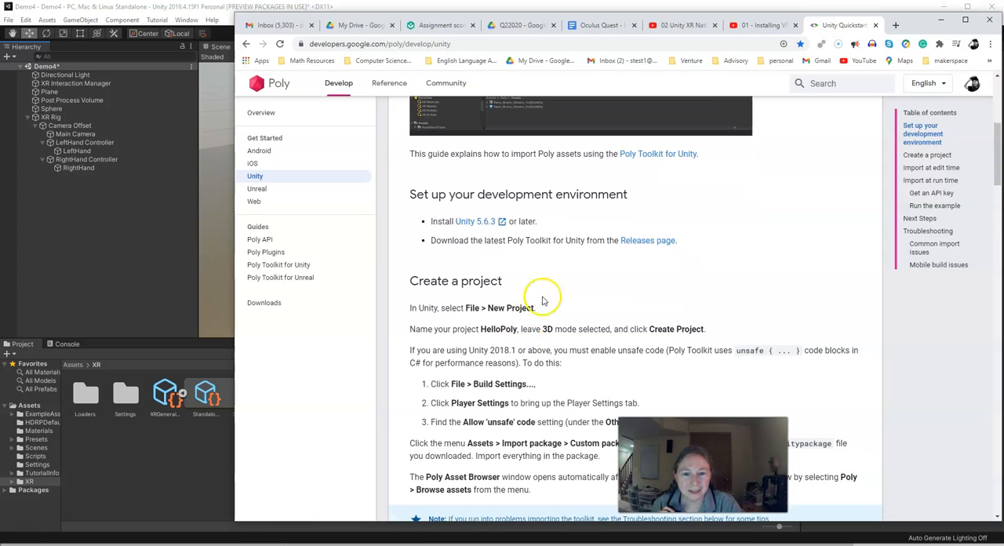
left_click(651, 244)
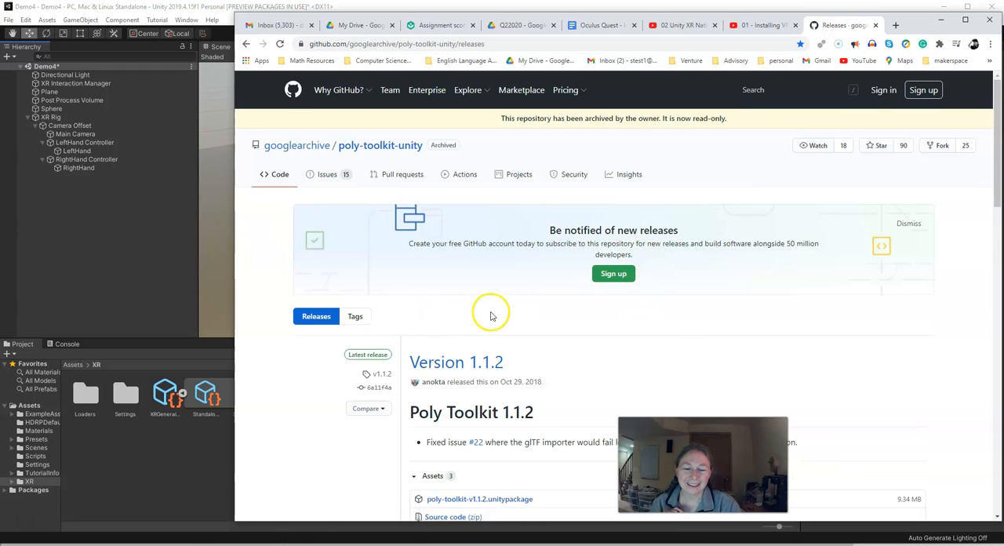
- Download poly-toolkit-v1.1.2.unitypackage from the Version 1.1.2 release
scroll(491, 315, "down", 3)
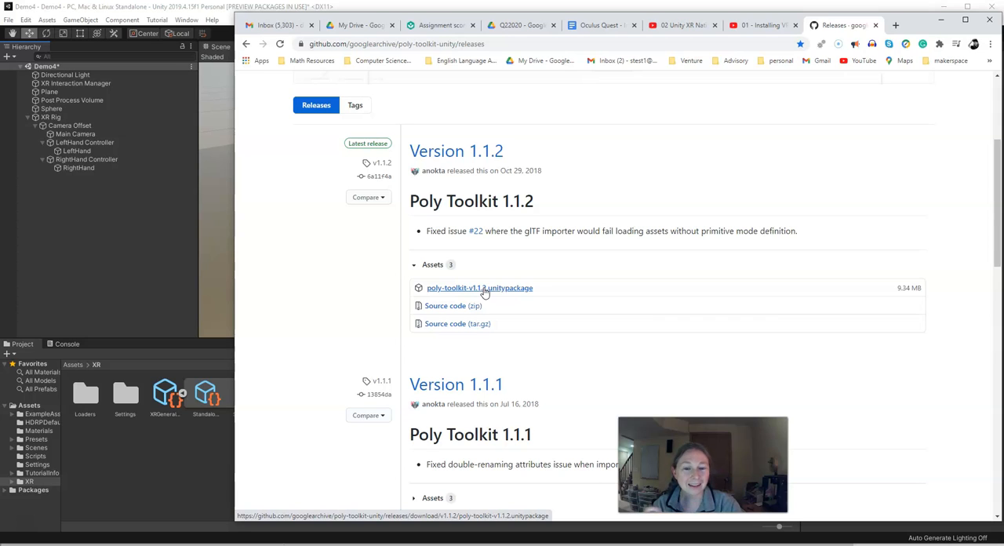
left_click(484, 289)
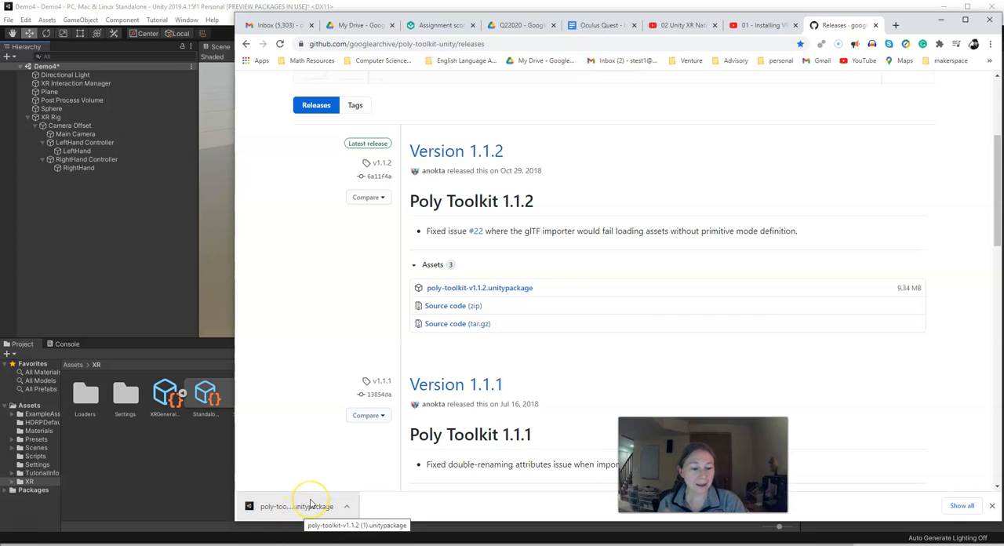
left_click(311, 504)
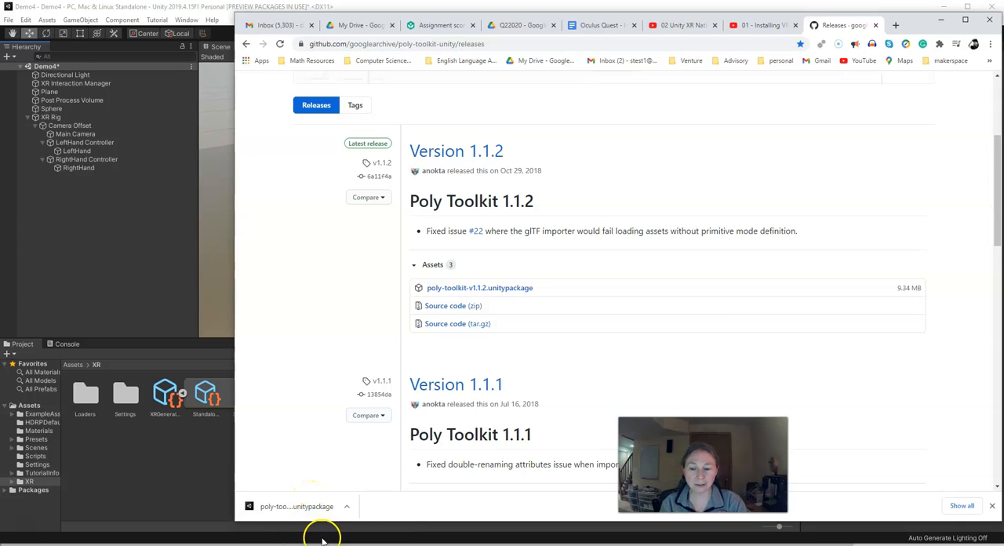
- Minimize the browser and look for the downloaded toolkit package in File Explorer's Downloads folder
left_click(941, 21)
left_click(294, 544)
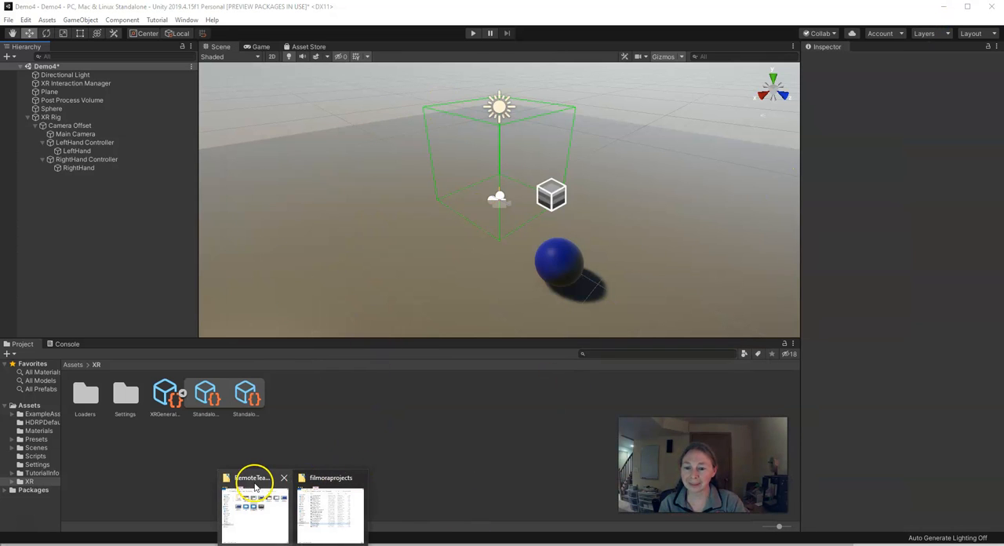
left_click(255, 487)
left_click(510, 181)
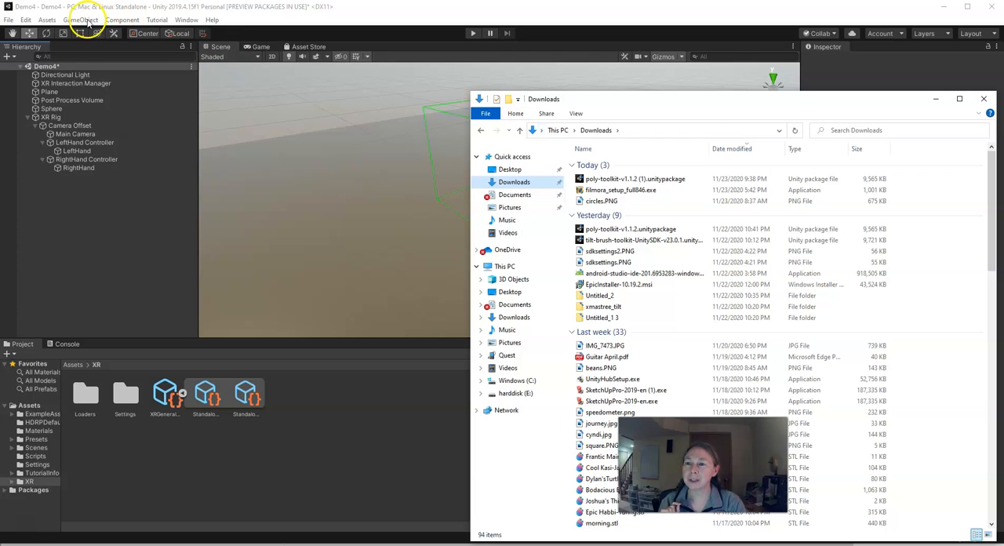
- Switch back to Unity and import all contents of the custom package poly-toolkit-v1.1.2 (1).unitypackage from Downloads
left_click(156, 11)
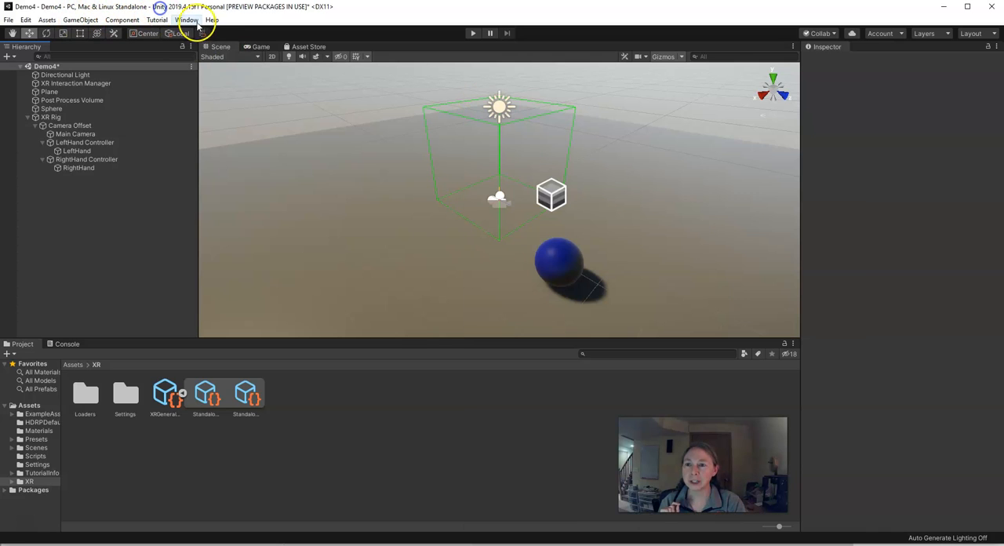
left_click(47, 20)
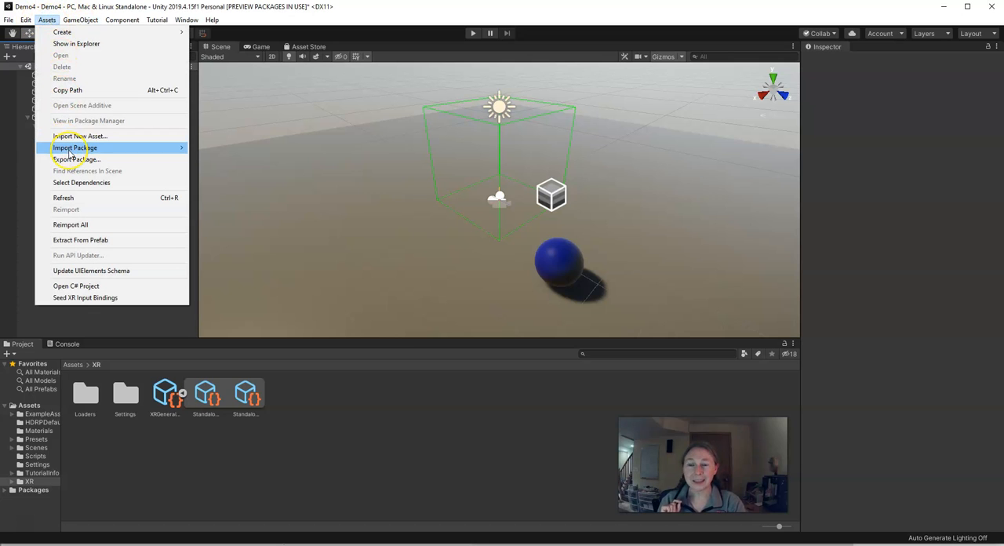
mouse_move(70, 151)
left_click(209, 149)
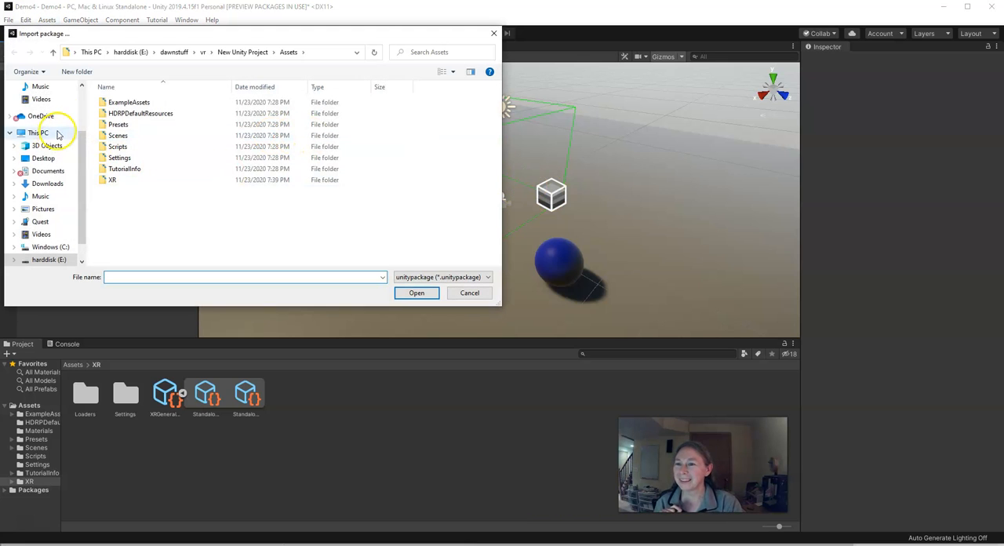
left_click(47, 186)
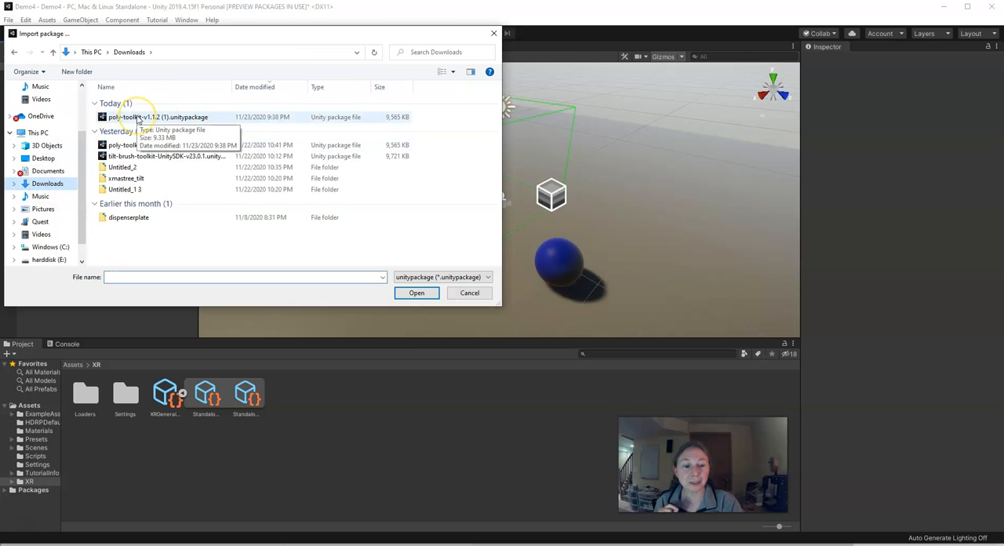
double_click(139, 118)
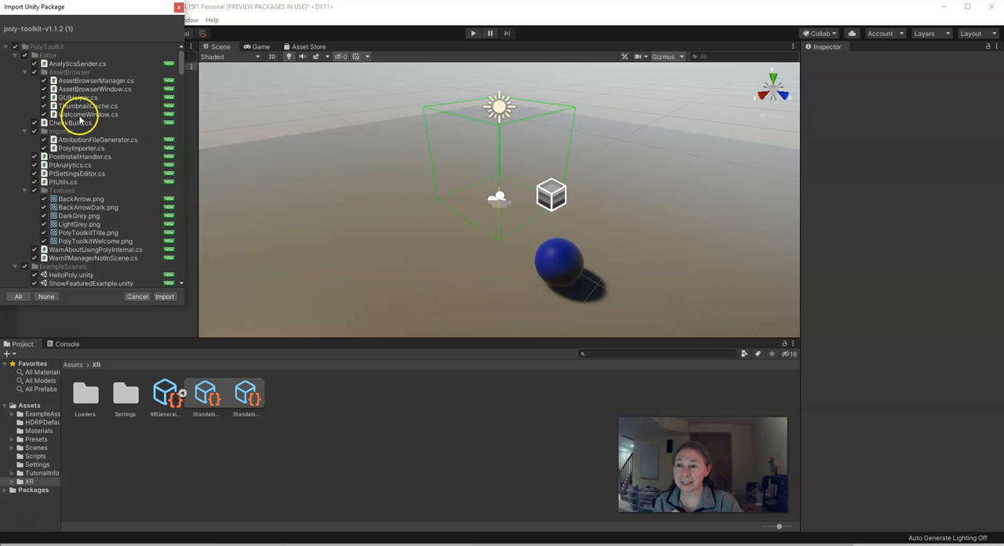
left_click(164, 297)
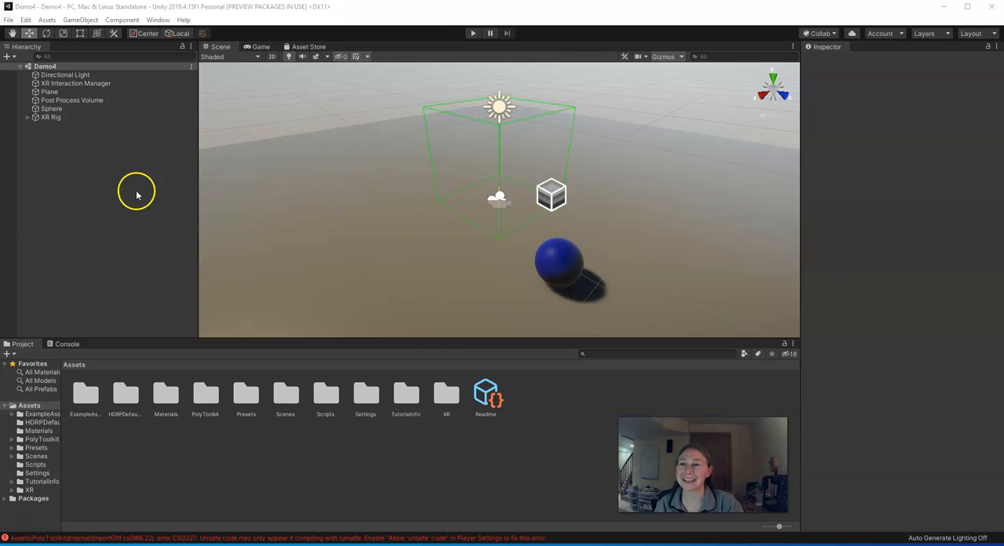
- Open the project's Player settings and expand Other Settings for PC, Mac & Linux Standalone
left_click(26, 20)
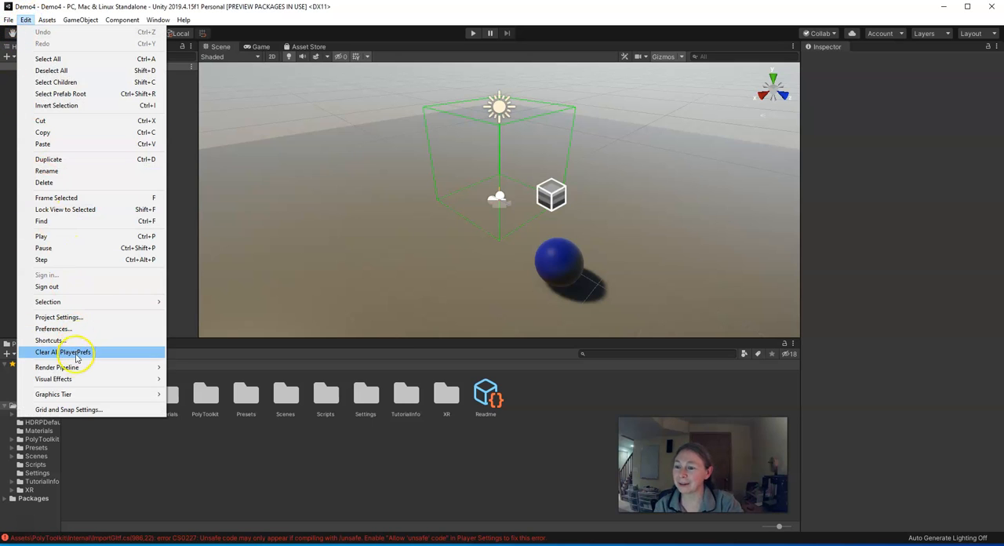
left_click(80, 317)
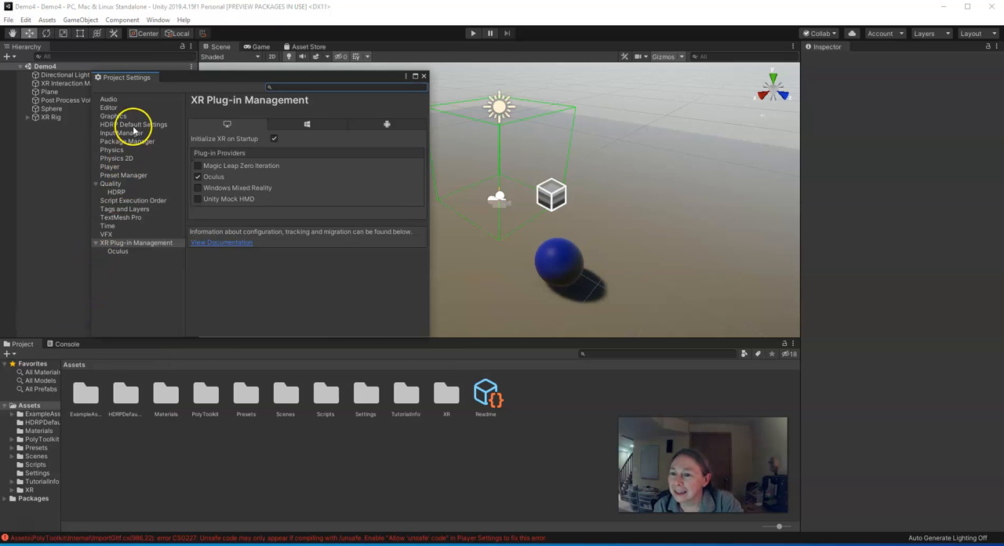
left_click(110, 168)
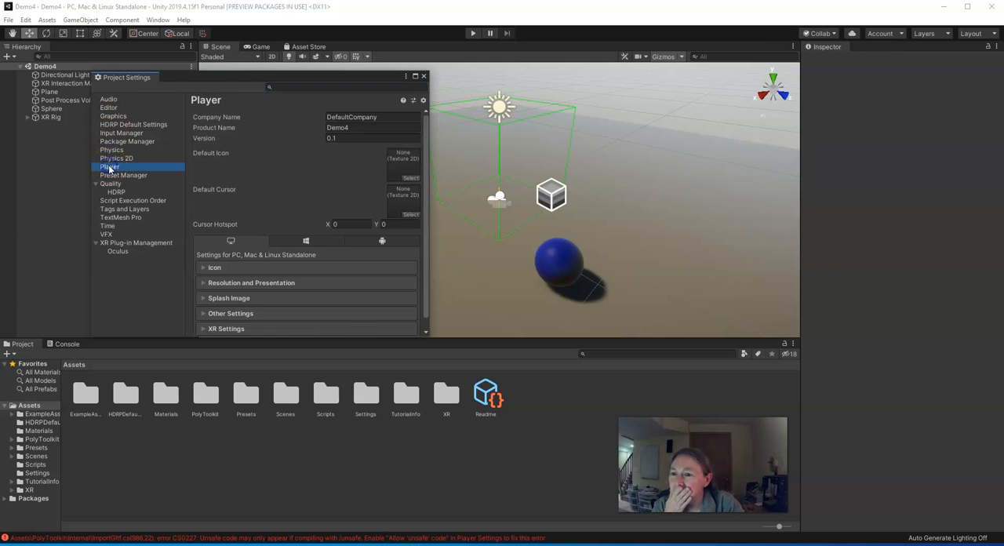
scroll(258, 228, "down", 1)
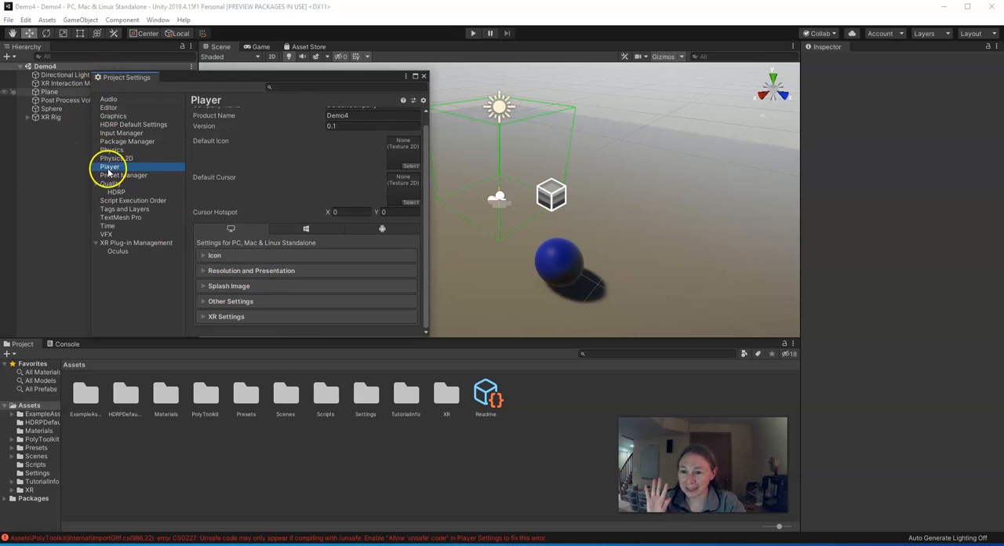
left_click(202, 302)
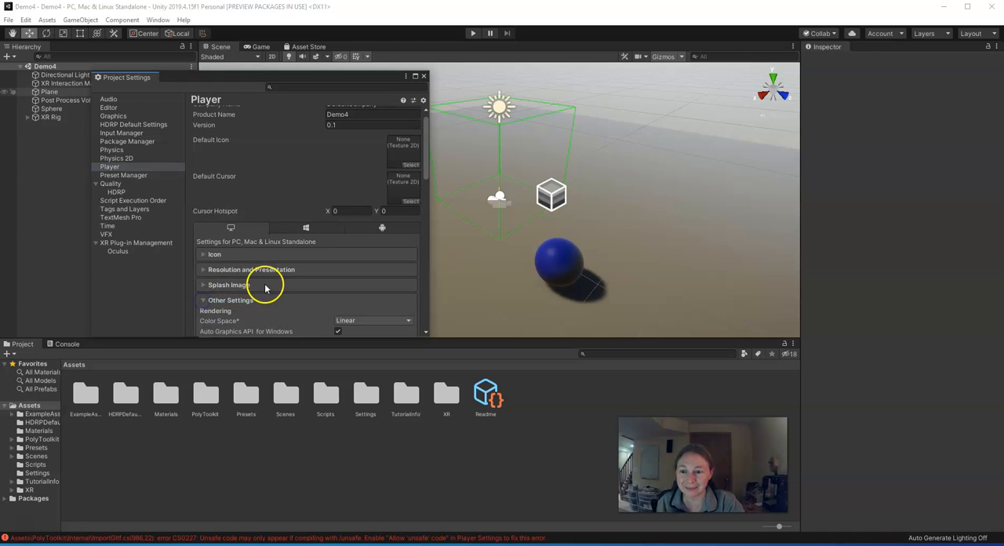
- Enable Allow 'unsafe' Code in the Player settings and close Project Settings
scroll(265, 284, "down", 8)
scroll(266, 284, "down", 15)
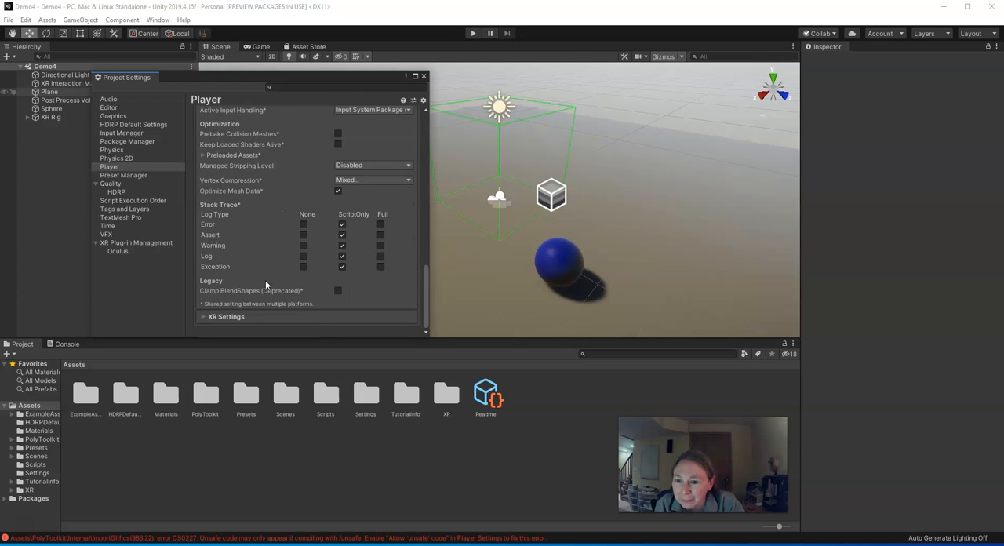
scroll(264, 278, "up", 2)
left_click(264, 276)
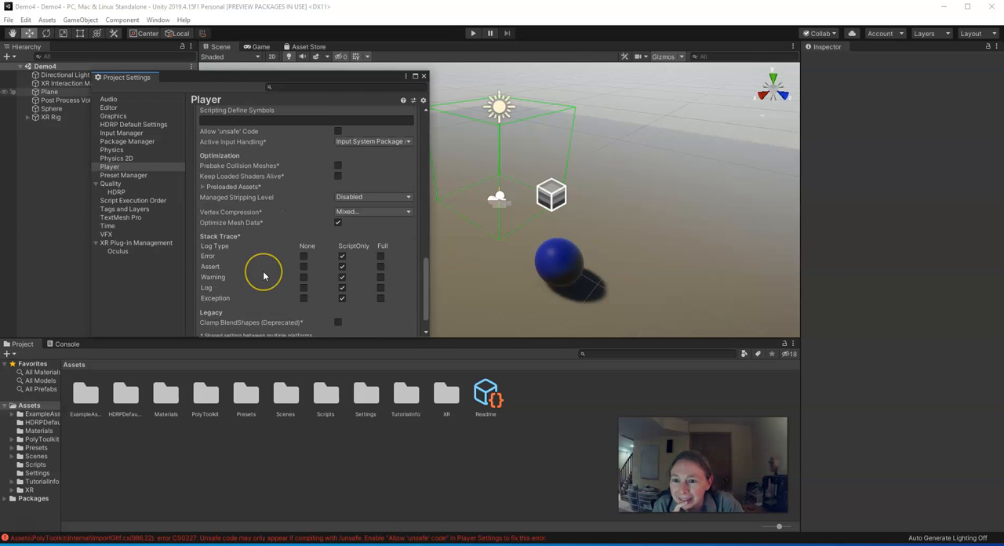
scroll(264, 276, "up", 2)
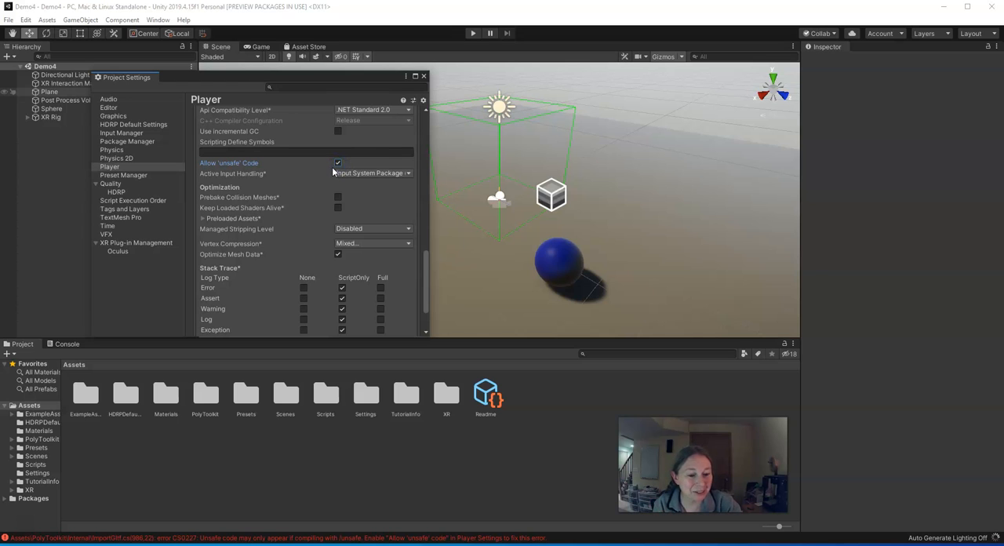
scroll(267, 141, "up", 3)
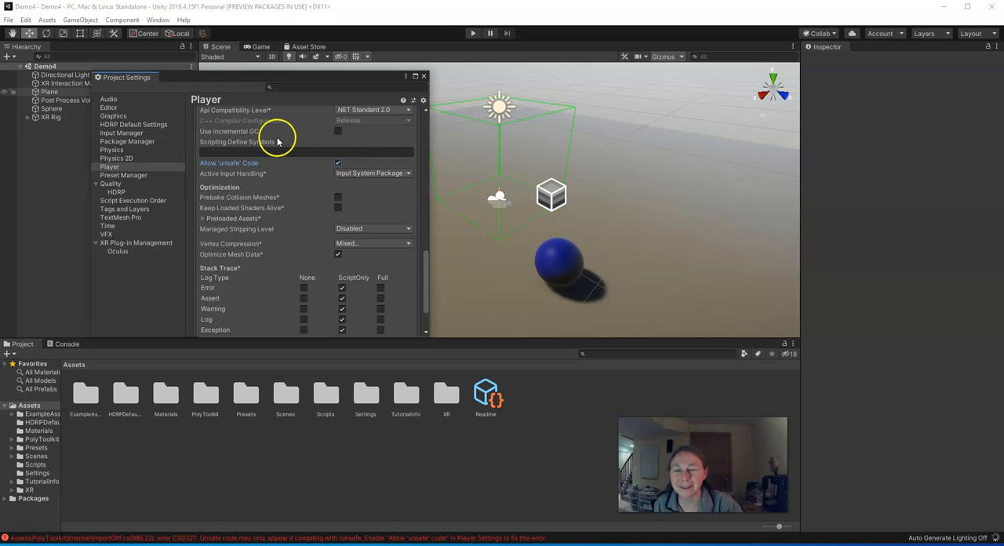
scroll(259, 145, "up", 9)
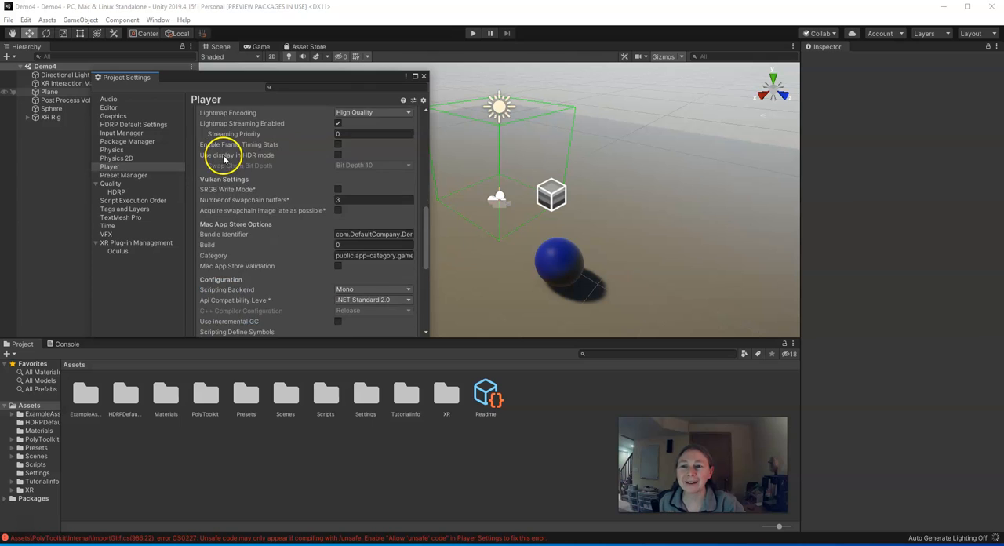
scroll(232, 161, "down", 9)
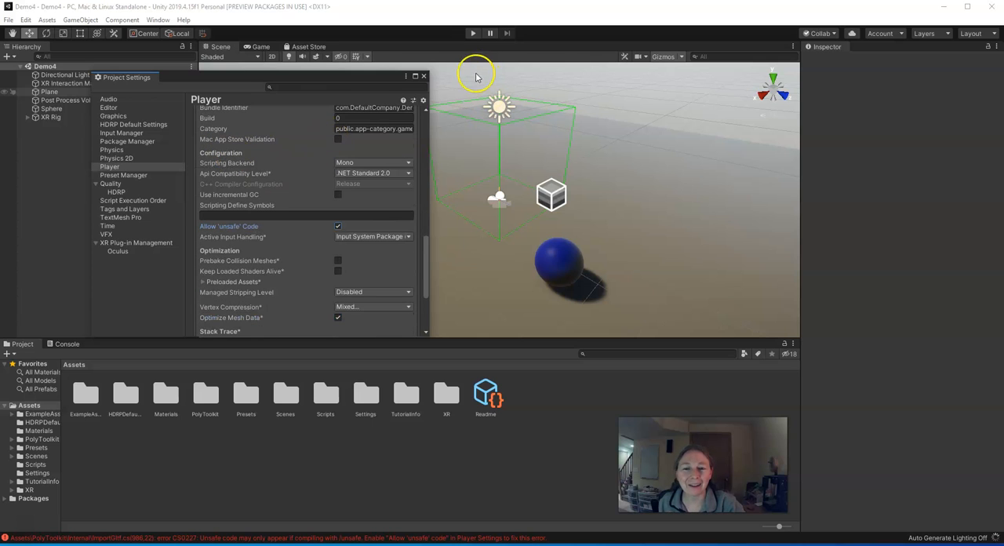
left_click(424, 78)
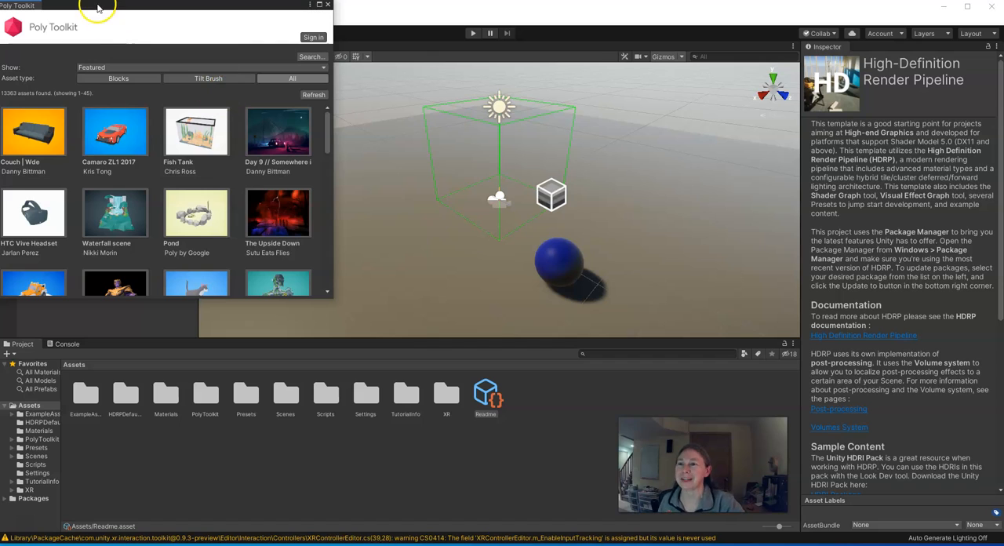
- Sign in to Poly Toolkit with the personal Google account and grant it access
left_click(314, 37)
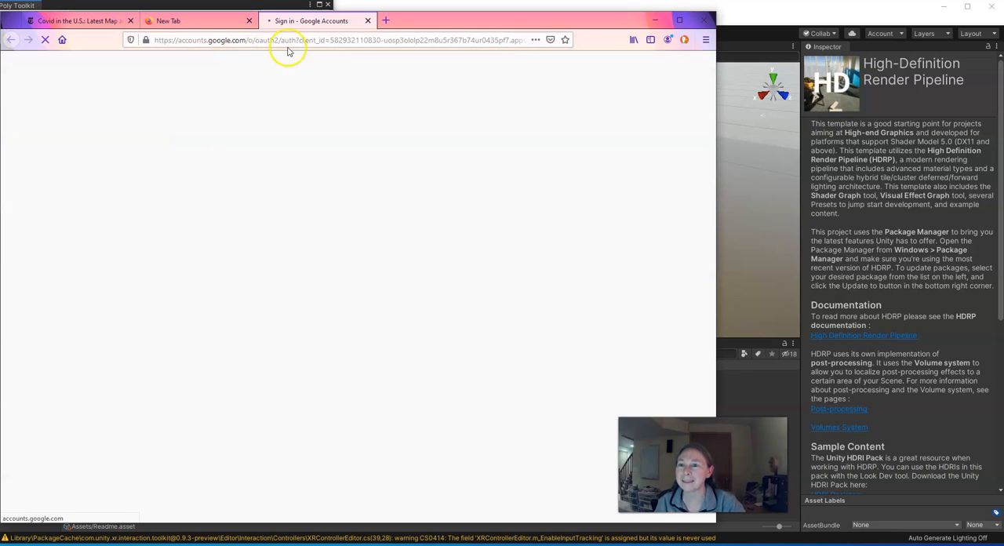
left_click(325, 295)
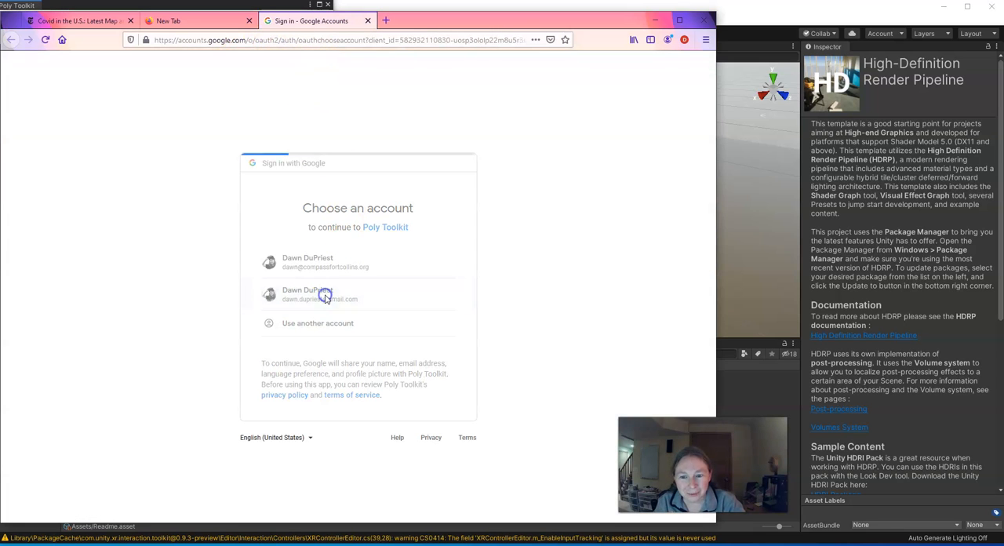
left_click(430, 421)
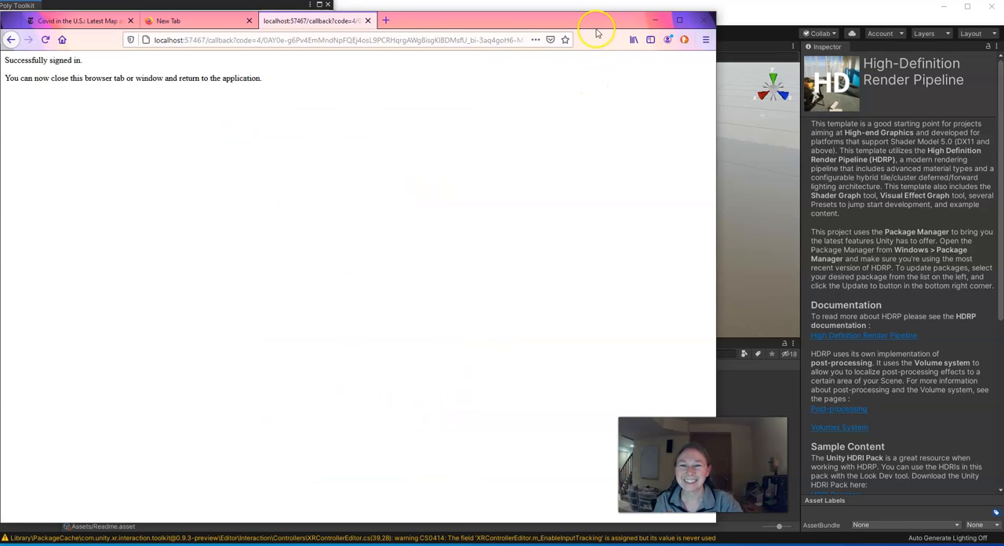
- Close the browser with all its tabs and list your own uploads in Poly Toolkit
left_click(704, 21)
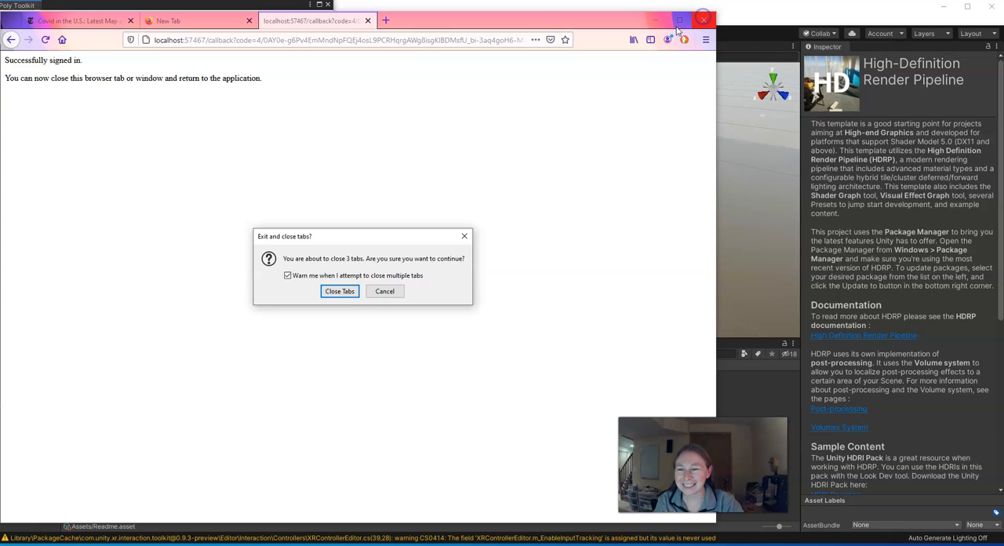
left_click(337, 292)
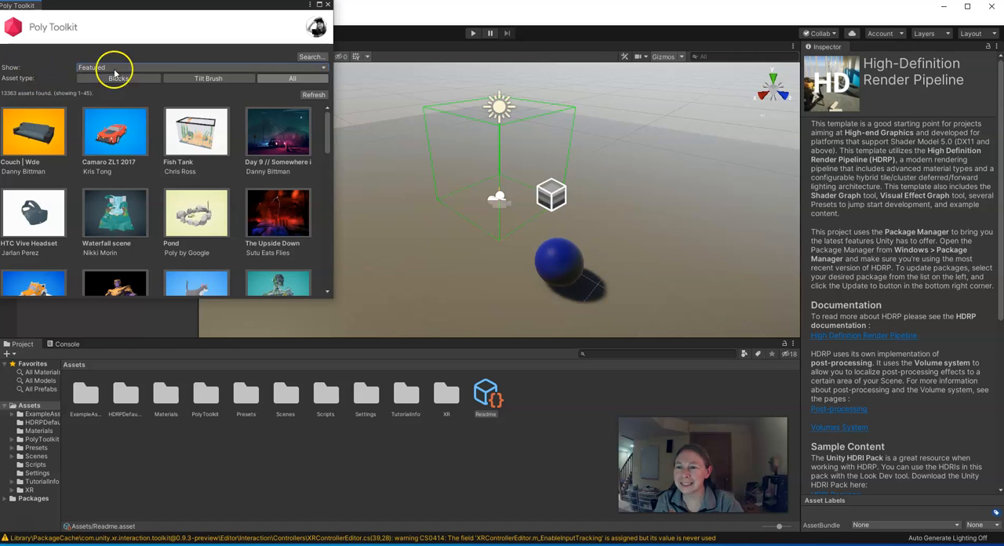
left_click(324, 69)
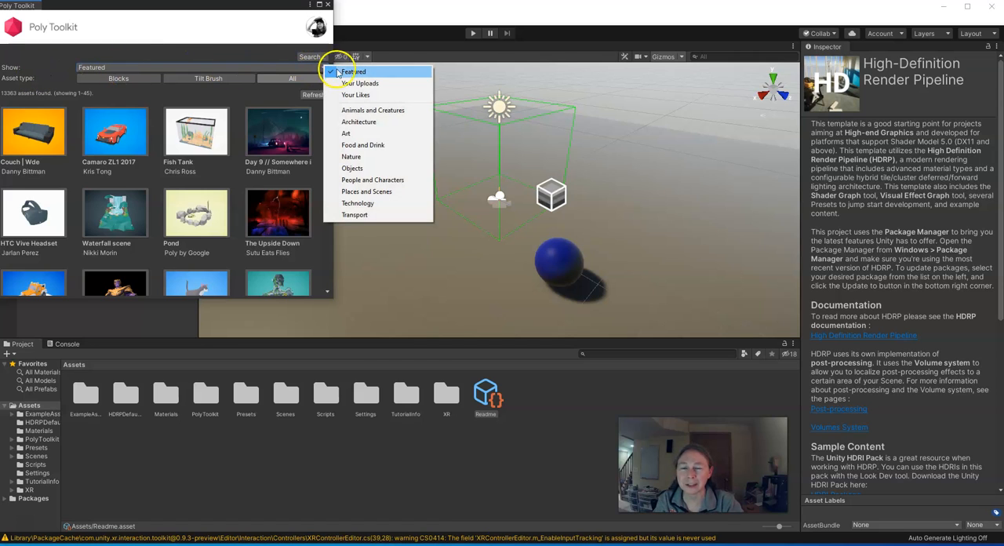
left_click(350, 84)
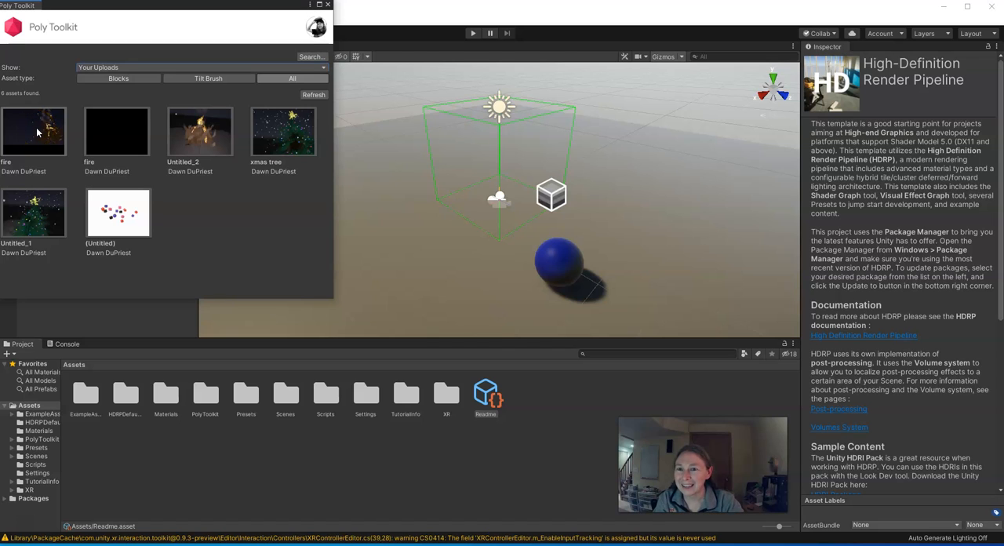
- Import the first fire asset from the uploads into the project with the default import options, and close the Poly Toolkit window
left_click(37, 132)
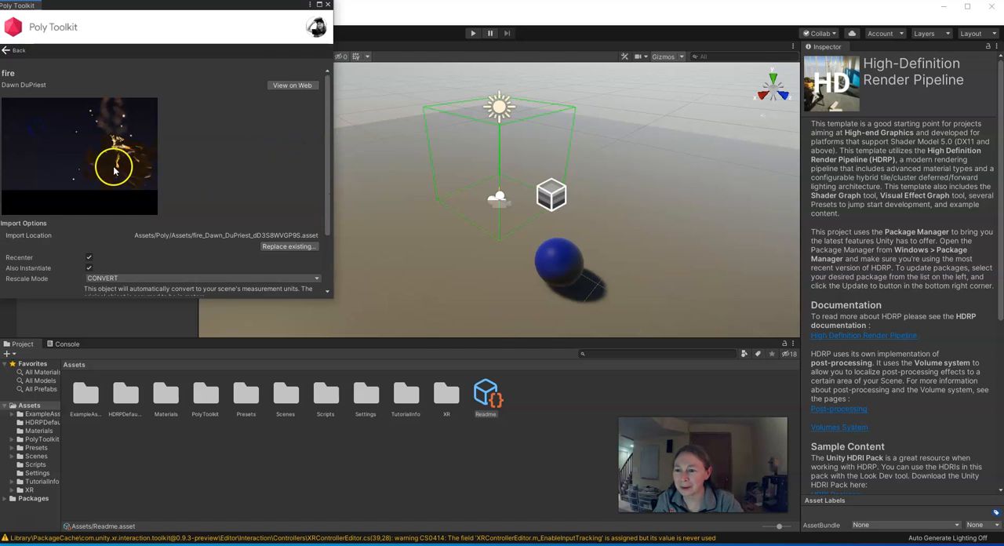
scroll(115, 163, "down", 3)
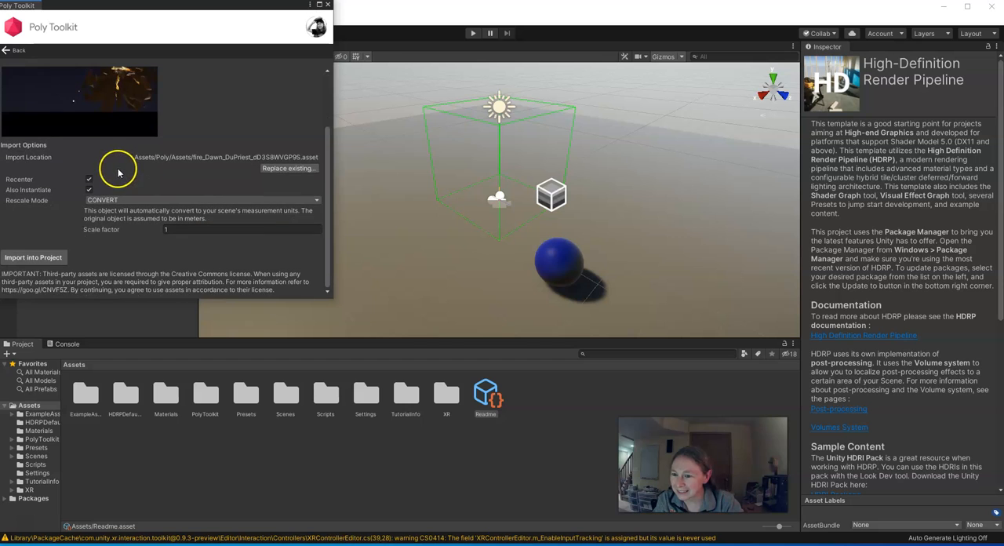
left_click(34, 260)
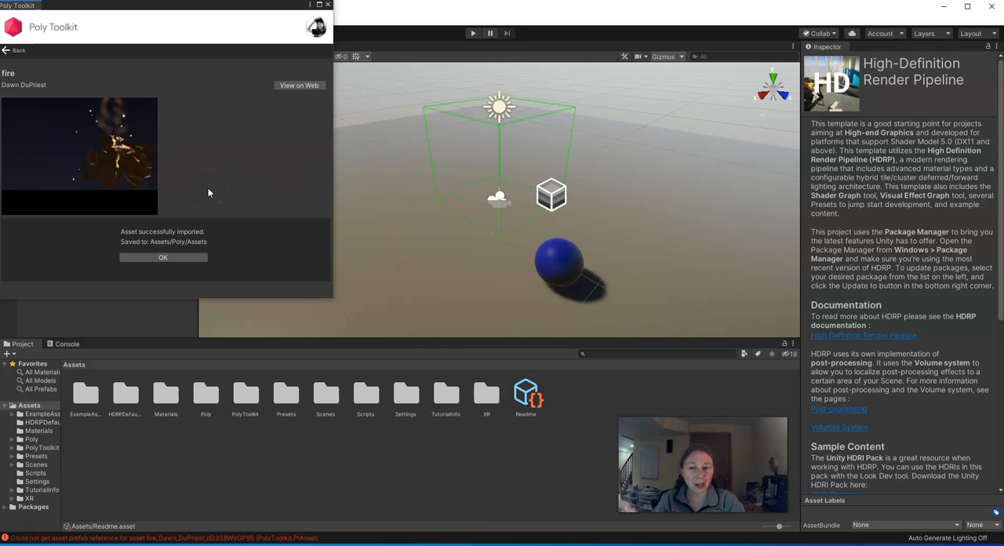
left_click(189, 261)
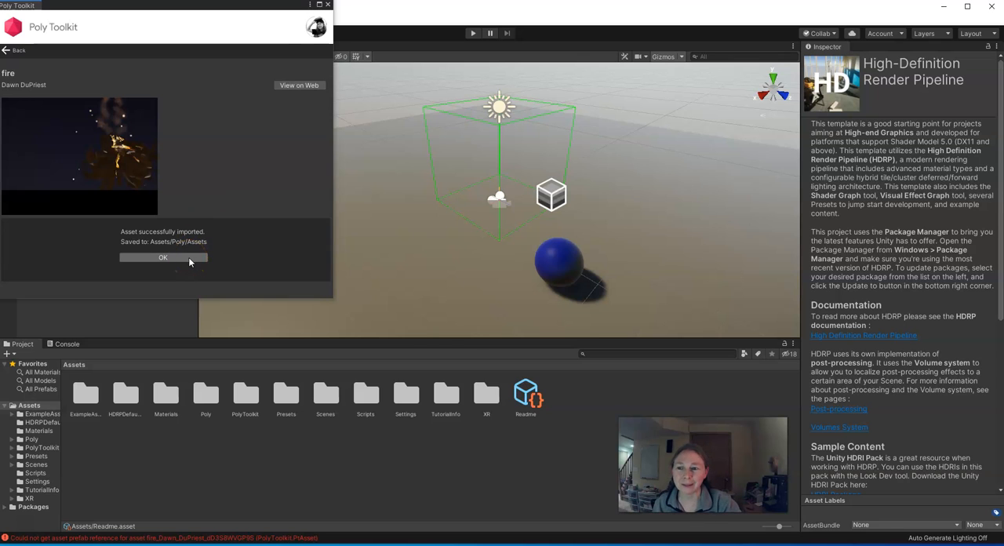
left_click(328, 6)
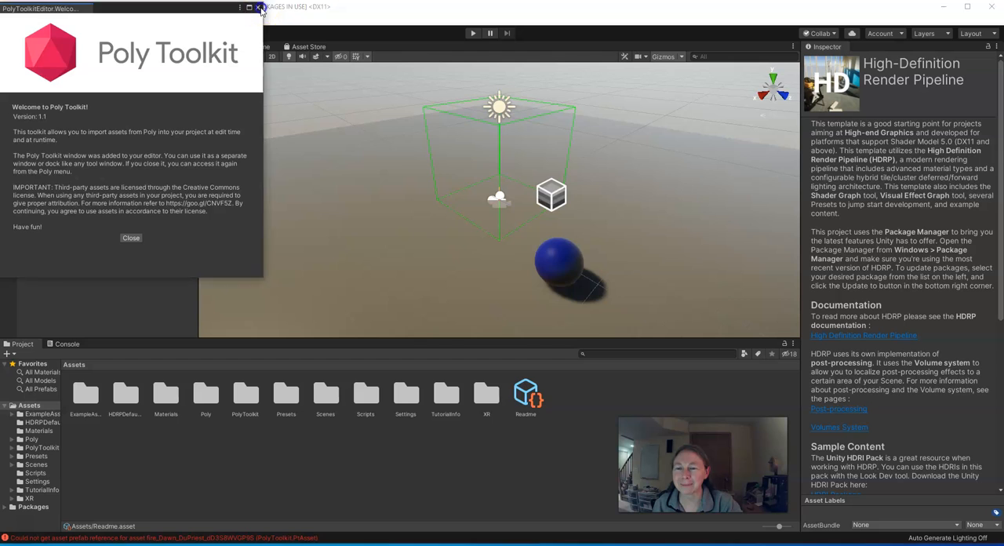
- Place the imported fire prefab from the Poly > Assets folder on the plane near the blue sphere
scroll(336, 164, "down", 5)
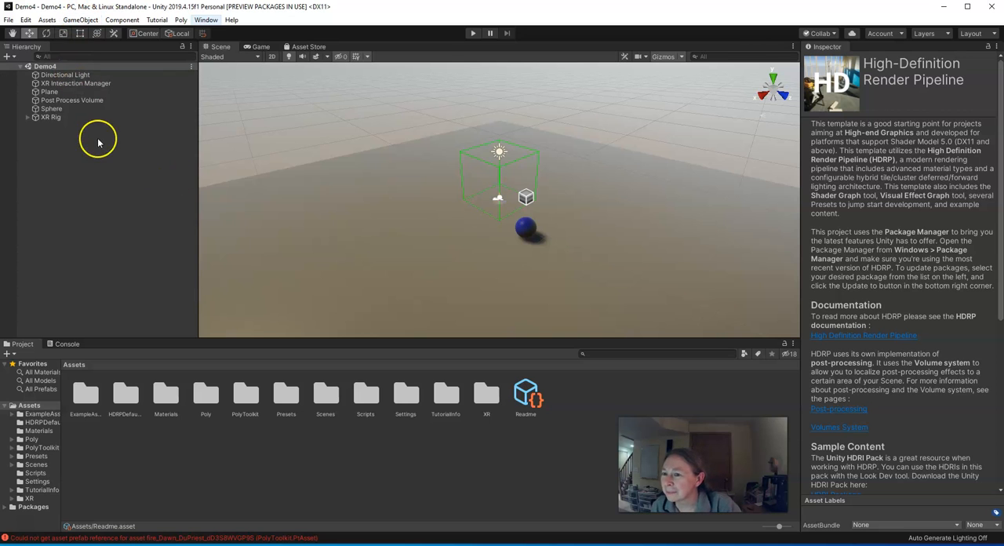
scroll(411, 218, "down", 2)
middle_click_drag(592, 264, 494, 265)
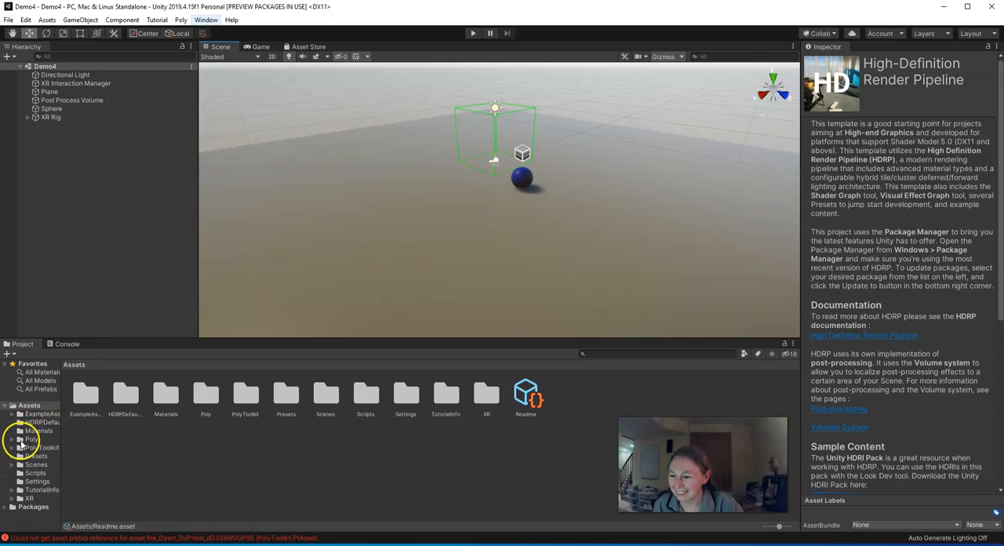
left_click(30, 449)
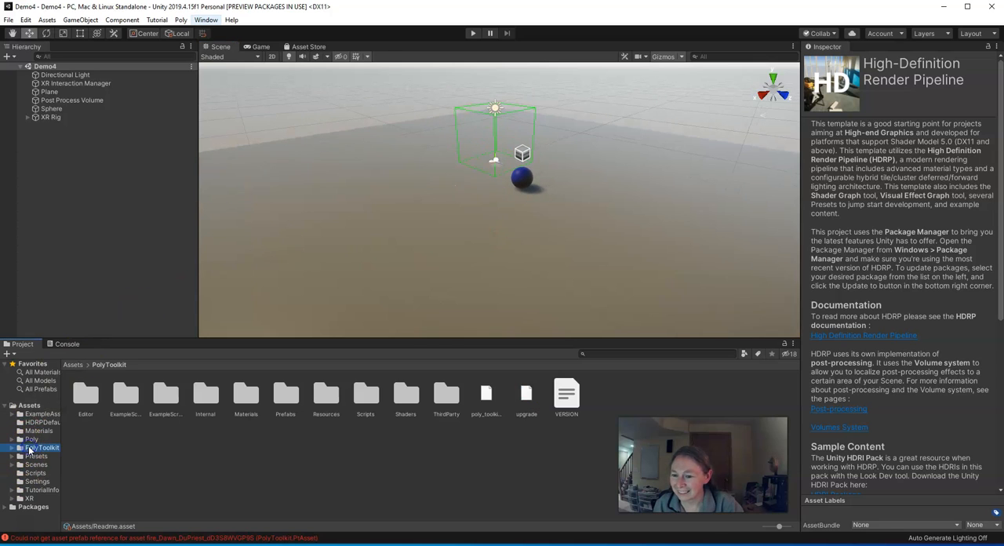
left_click(12, 440)
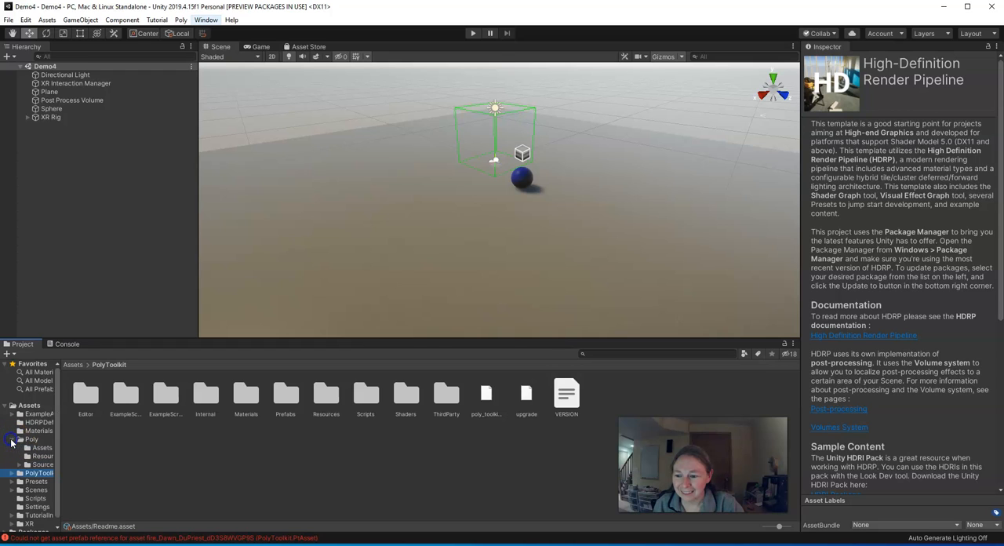
left_click(37, 448)
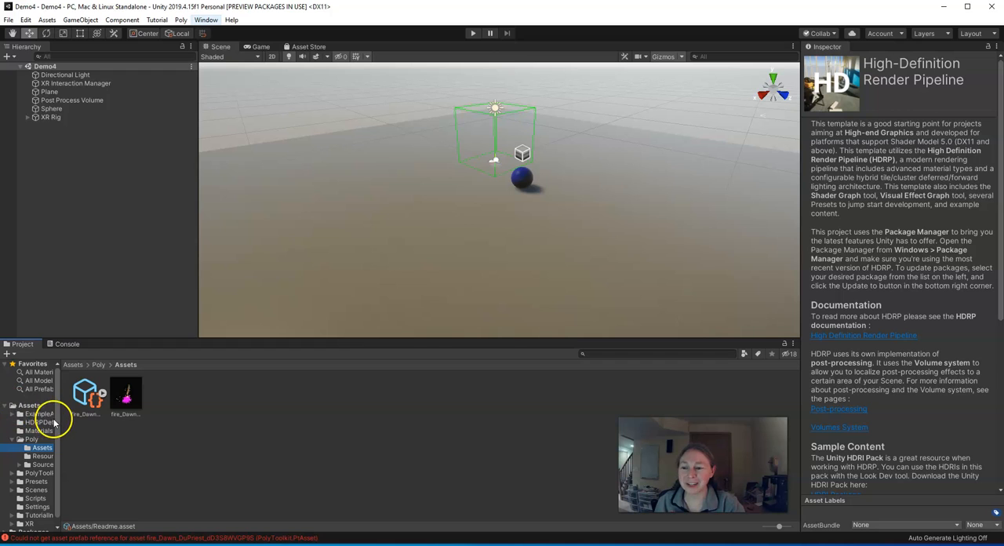
left_click_drag(60, 421, 125, 425)
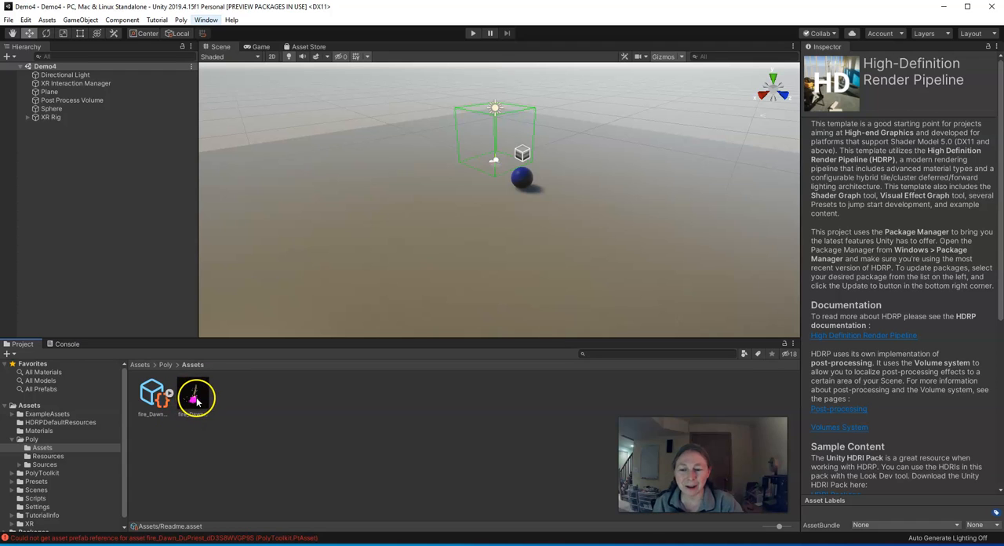
left_click_drag(193, 402, 460, 191)
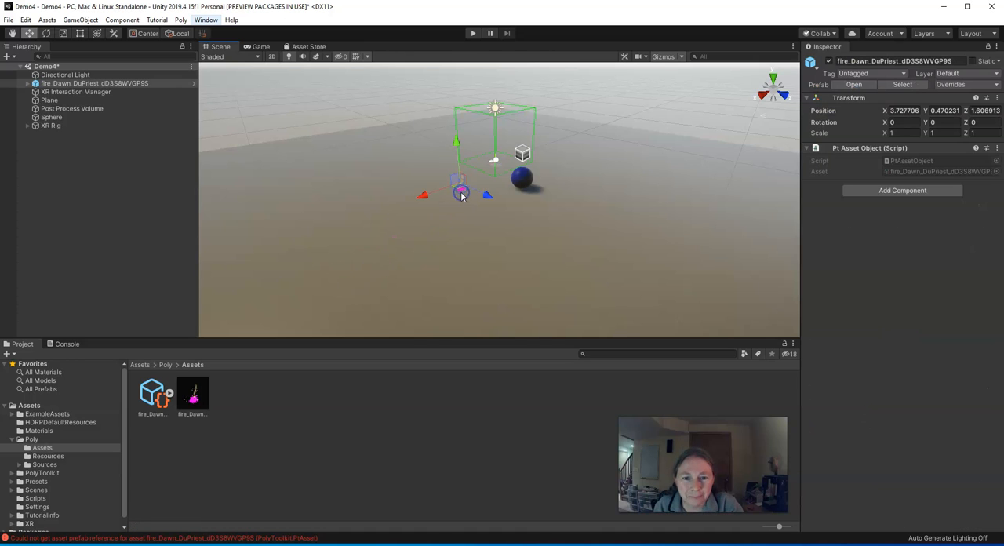
scroll(463, 193, "up", 6)
mouse_move(405, 203)
right_mouse_down()
mouse_move(413, 195)
mouse_move(399, 206)
mouse_move(365, 183)
mouse_move(404, 203)
right_mouse_up()
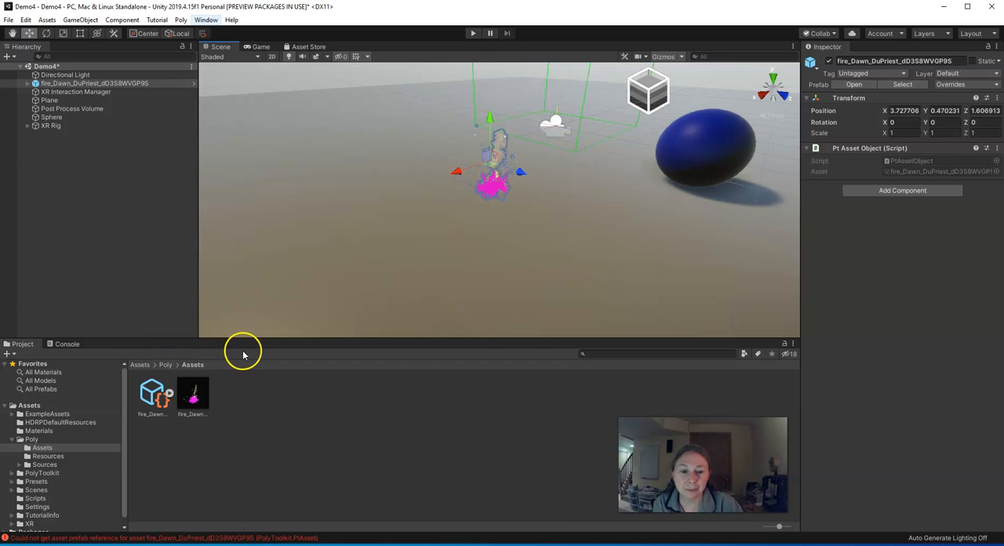
- Create a new material with the default name in the project's Materials folder
left_click(28, 406)
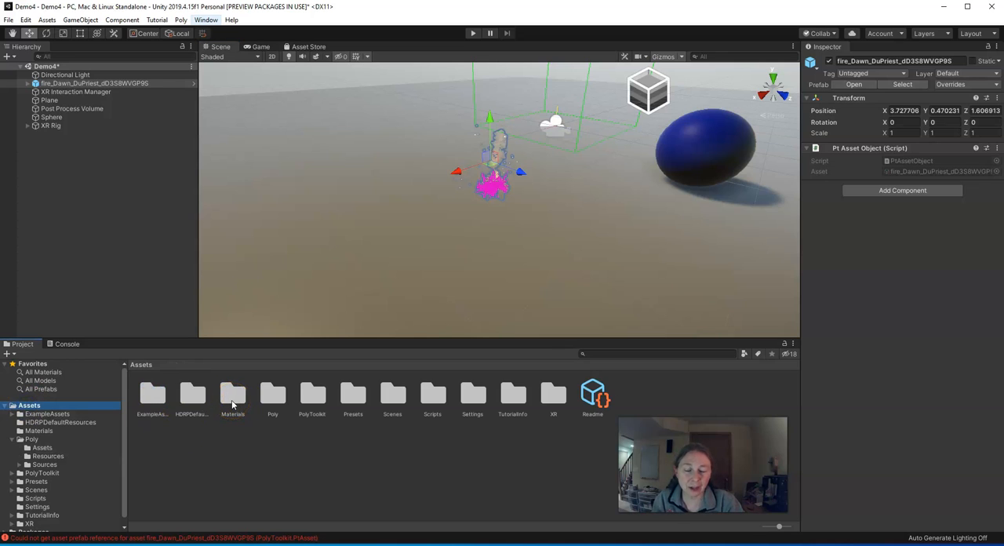
double_click(232, 396)
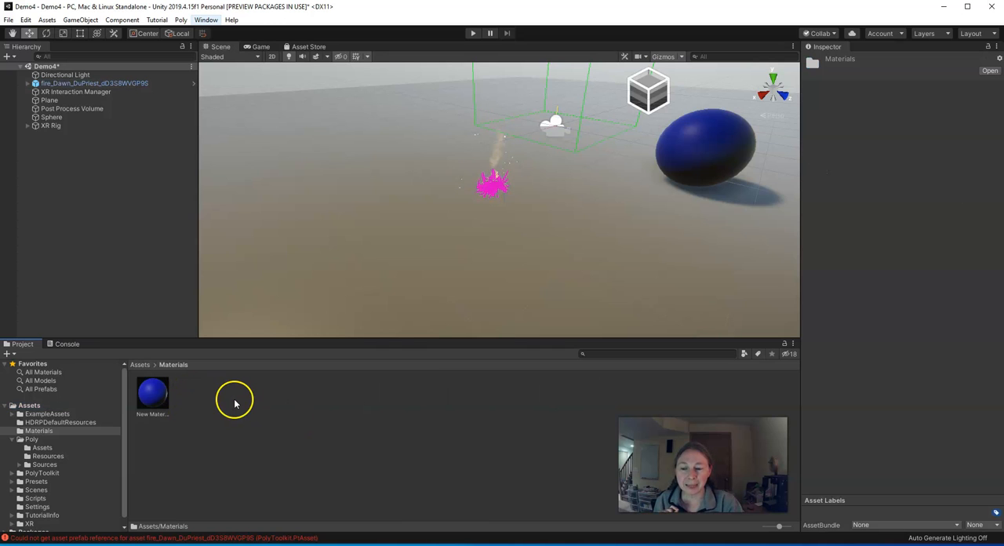
right_click(234, 402)
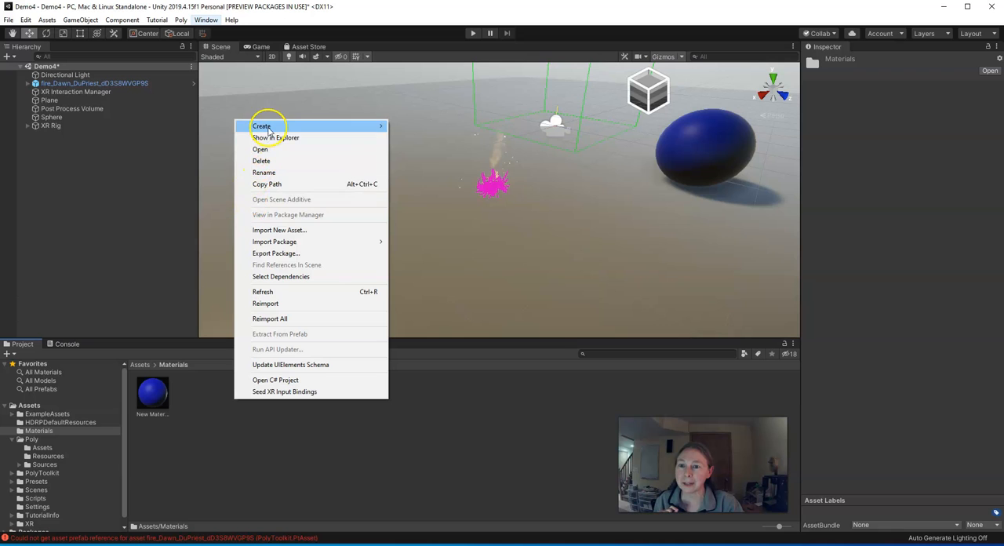
mouse_move(272, 130)
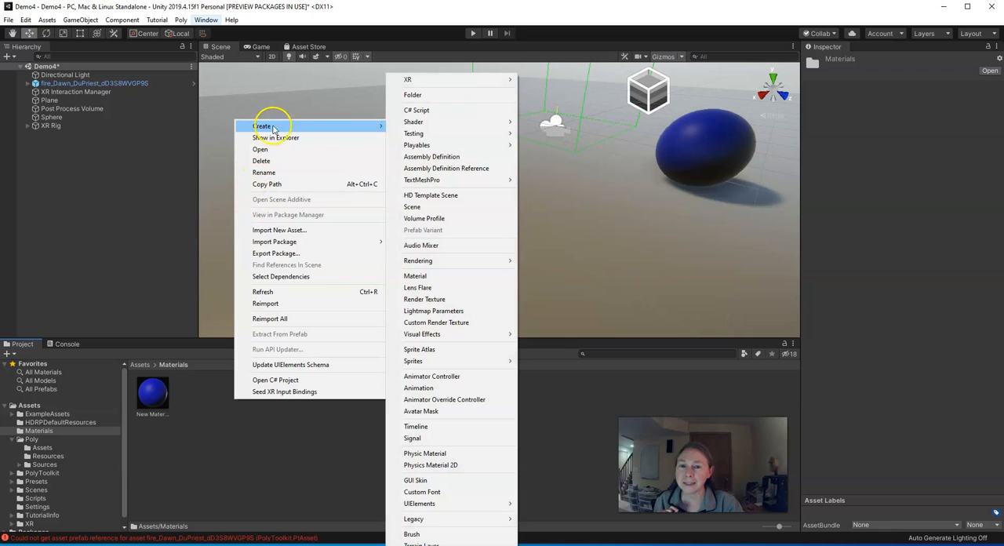
left_click(443, 276)
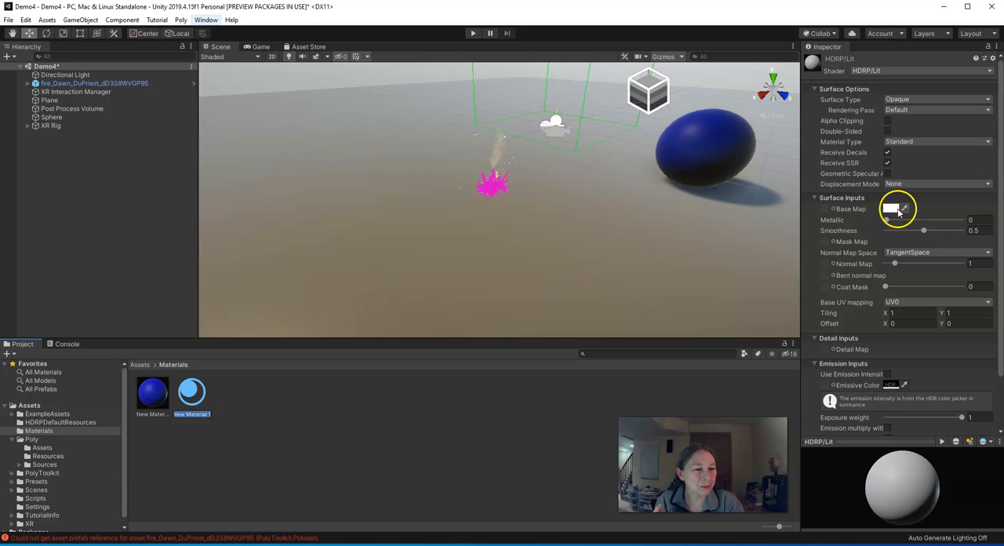
left_click(841, 222)
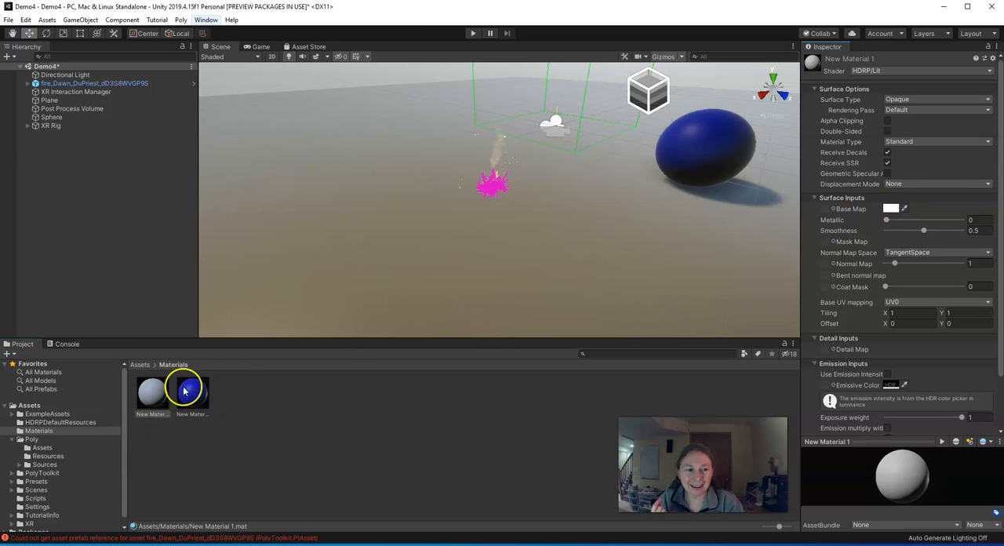
- Set the new material's Base Map color to dark brown, hexadecimal 572803
left_click(891, 209)
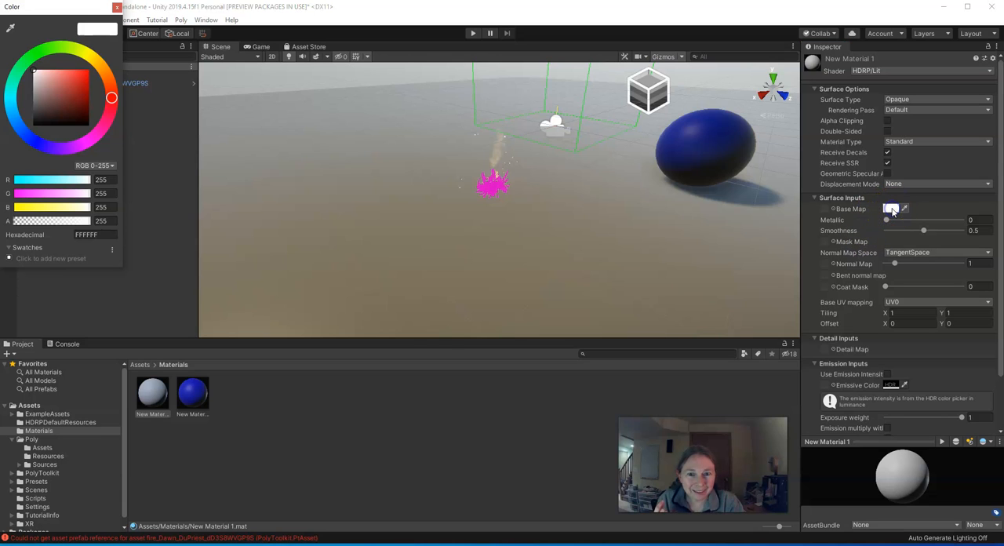
left_click_drag(112, 99, 107, 76)
left_click_drag(39, 75, 85, 110)
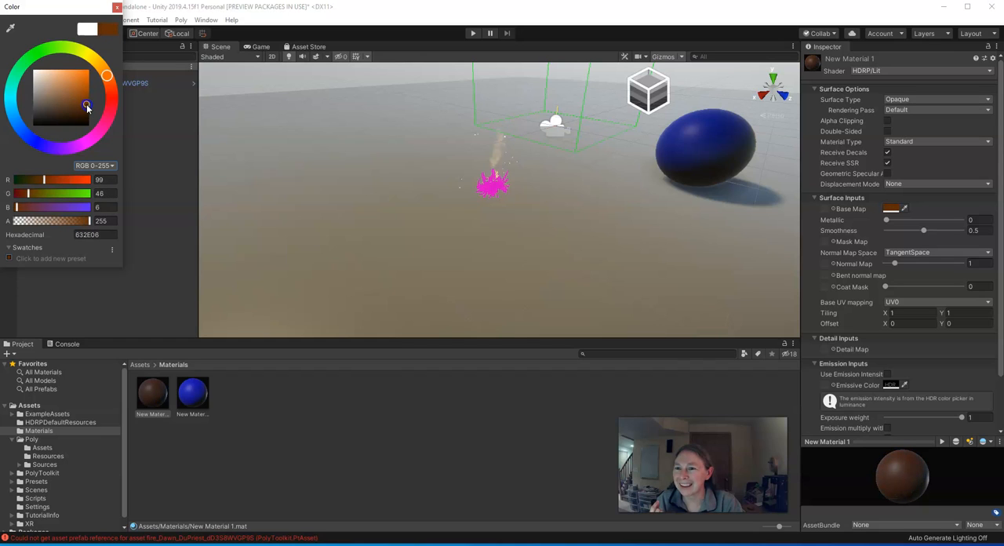
left_click(116, 8)
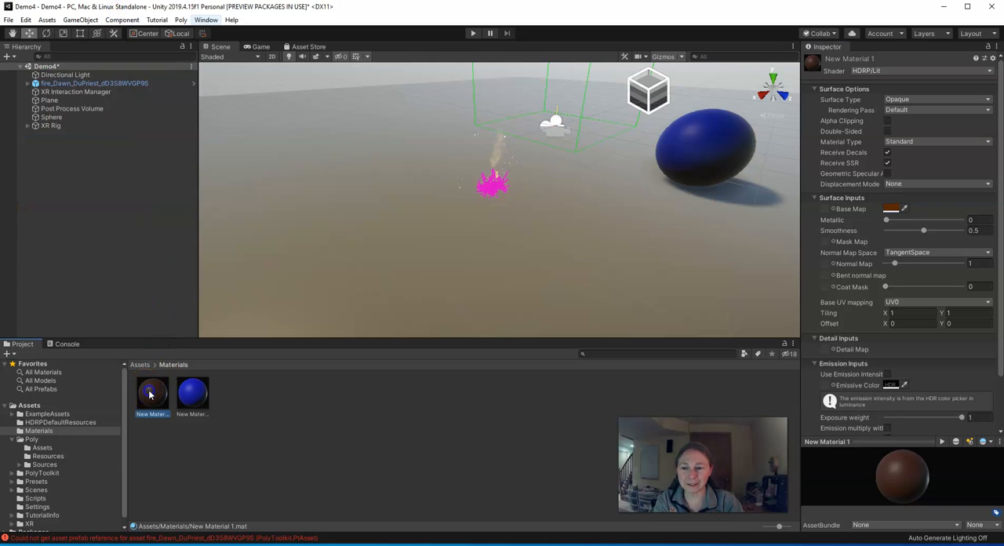
- Apply the brown material to the magenta logs of the fire in the scene
left_click_drag(151, 394, 270, 267)
left_click_drag(481, 184, 283, 301)
left_click_drag(485, 212, 494, 189)
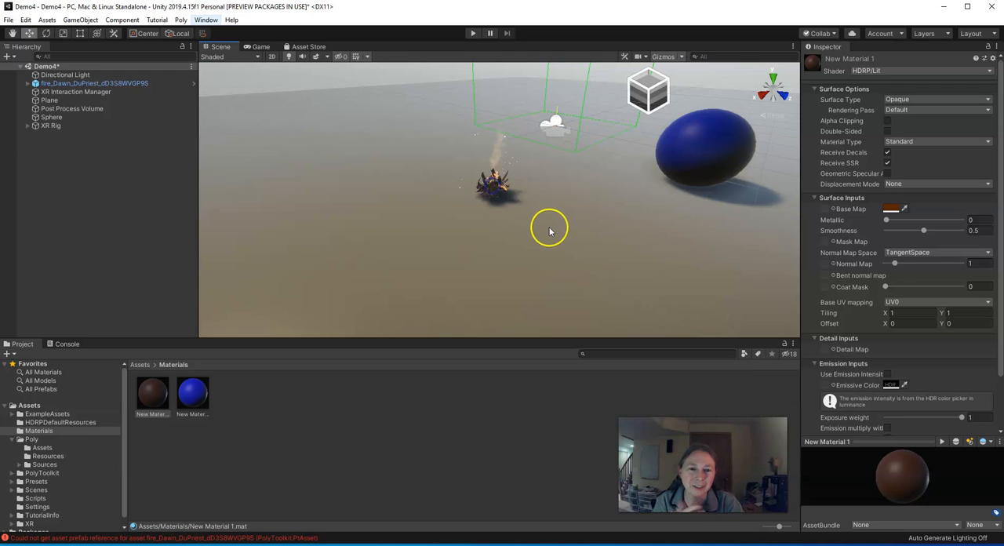
scroll(524, 222, "up", 8)
scroll(471, 166, "down", 8)
scroll(471, 166, "up", 2)
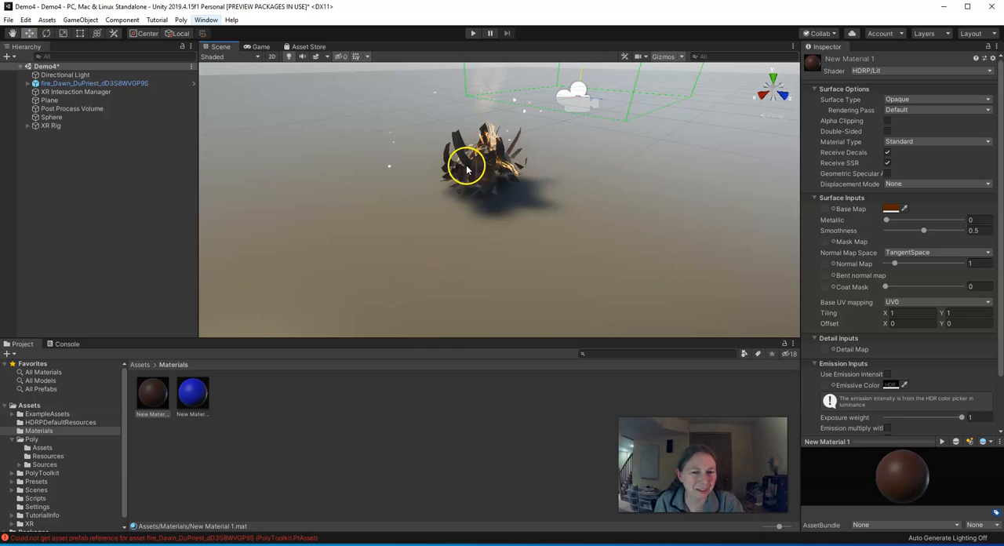
scroll(540, 196, "down", 4)
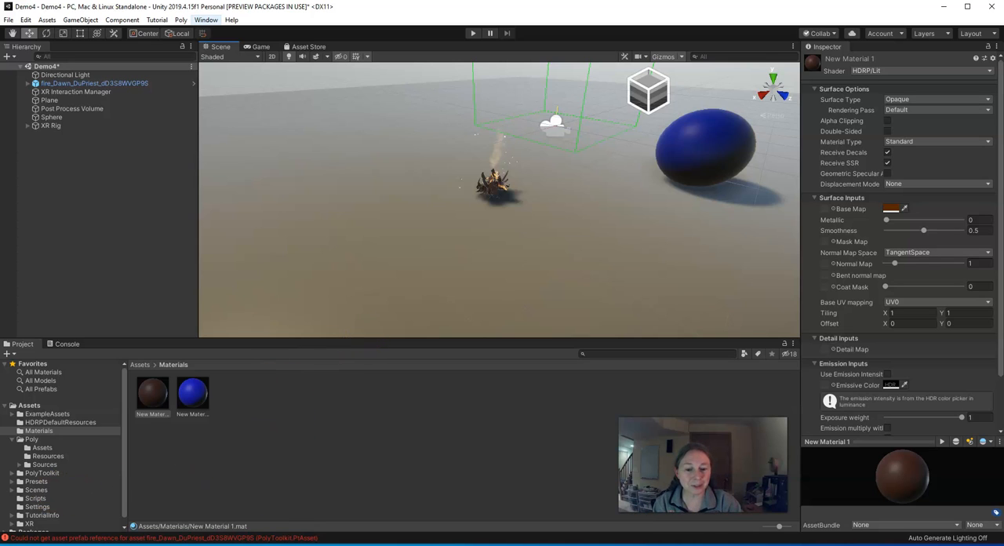
- Switch to SketchUp and save the open bench.skp model
left_click(481, 514)
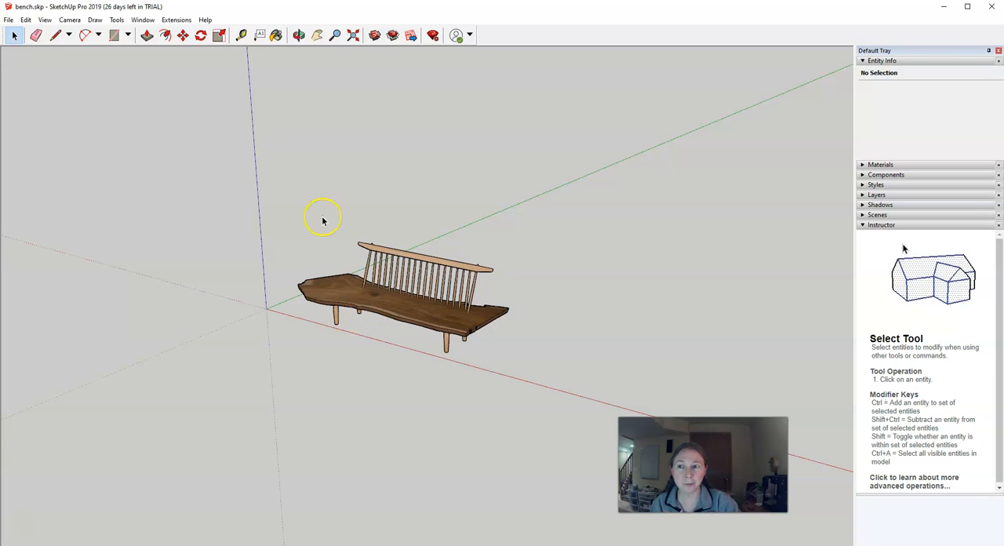
left_click(8, 20)
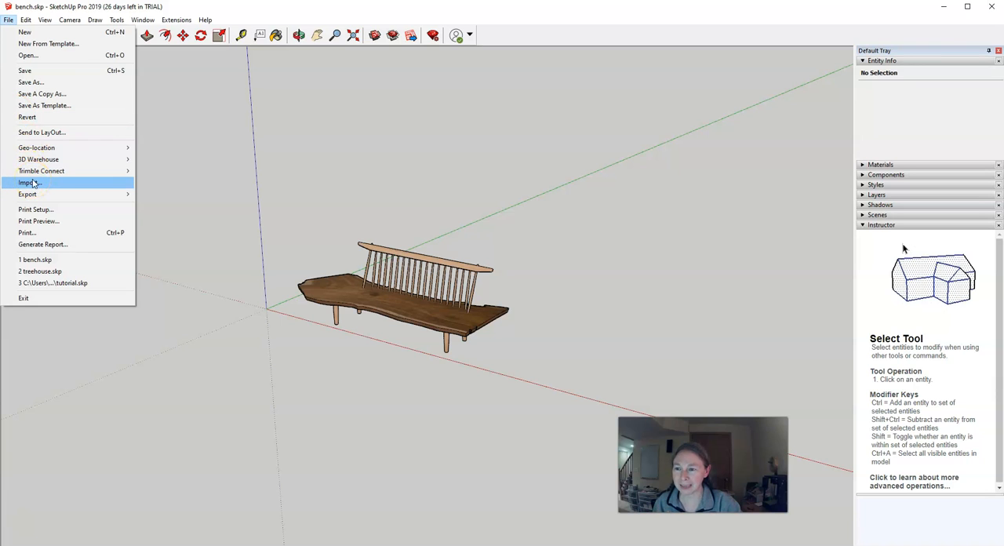
mouse_move(8, 19)
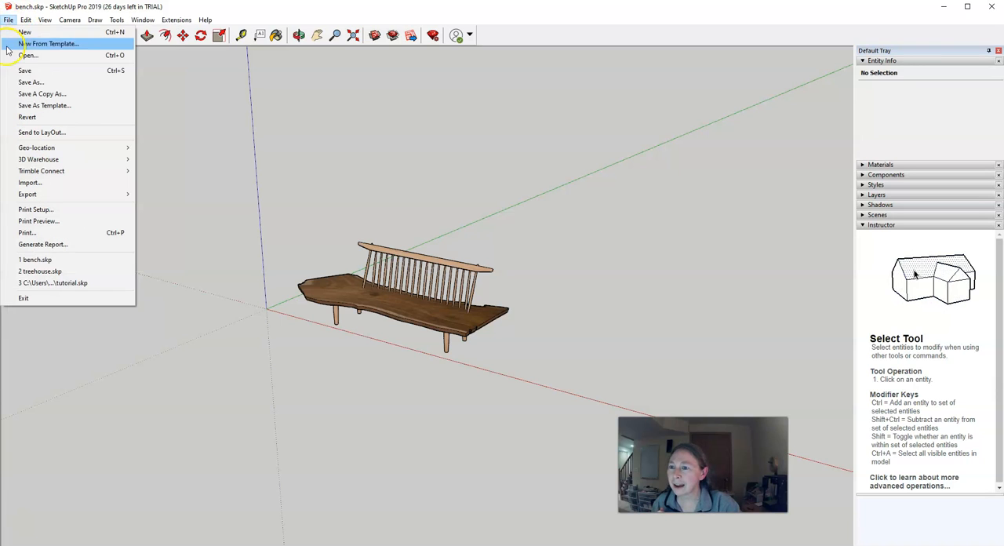
left_click(12, 70)
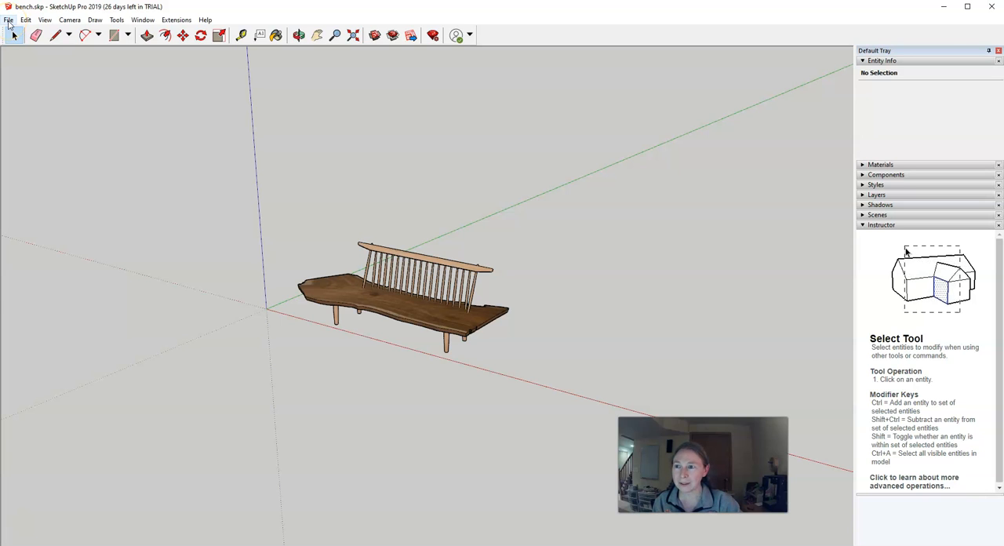
- Export the bench model as the COLLADA file bench.dae in Documents, replacing the existing file
left_click(9, 21)
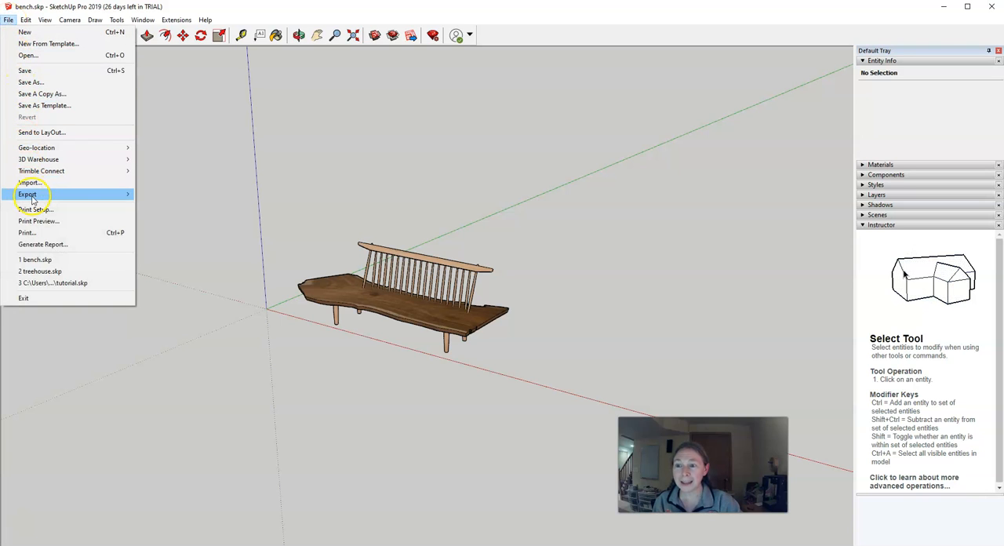
mouse_move(74, 196)
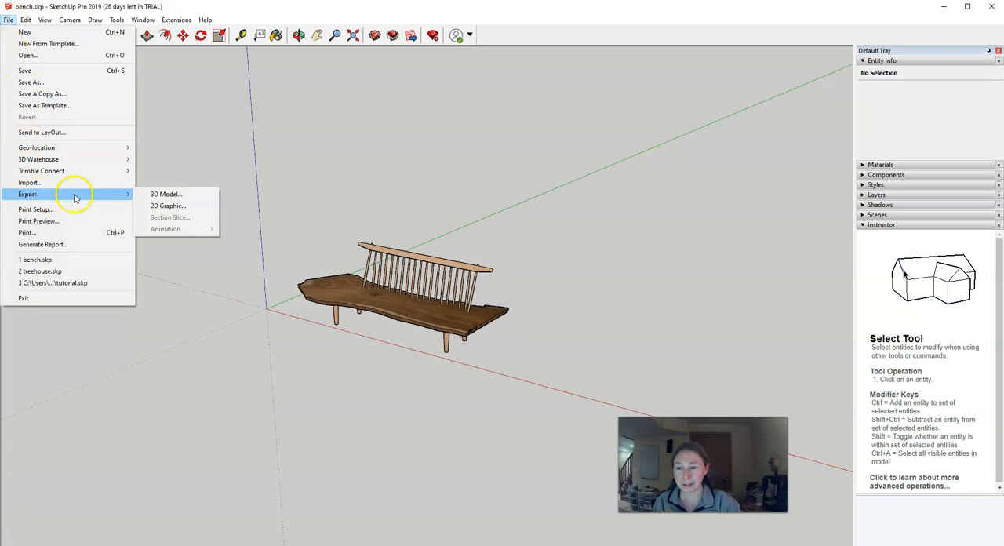
left_click(162, 195)
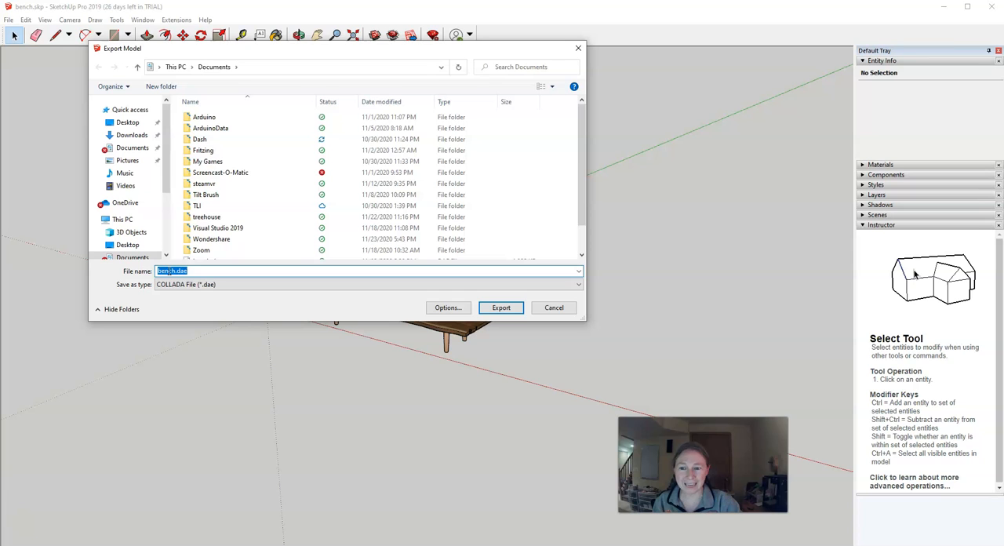
left_click(505, 309)
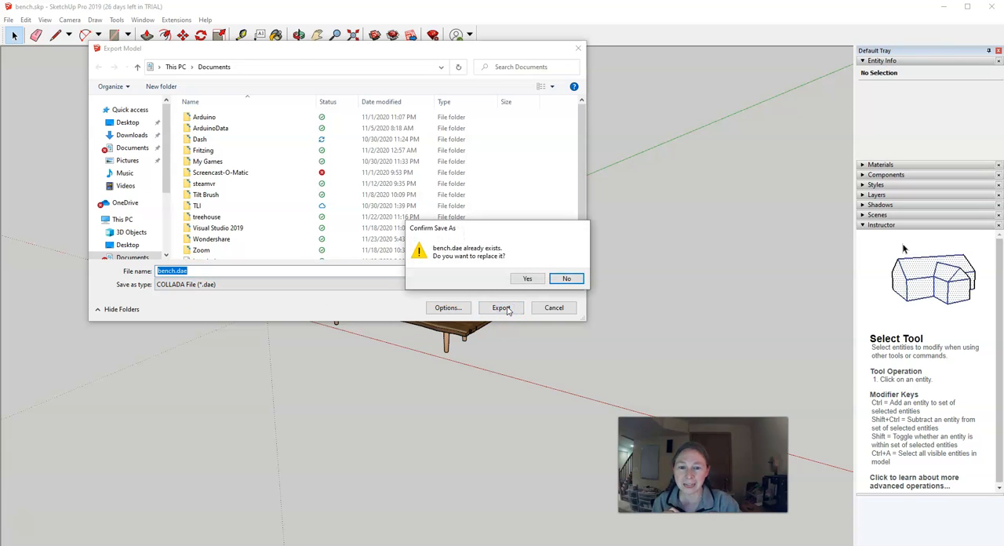
left_click(526, 280)
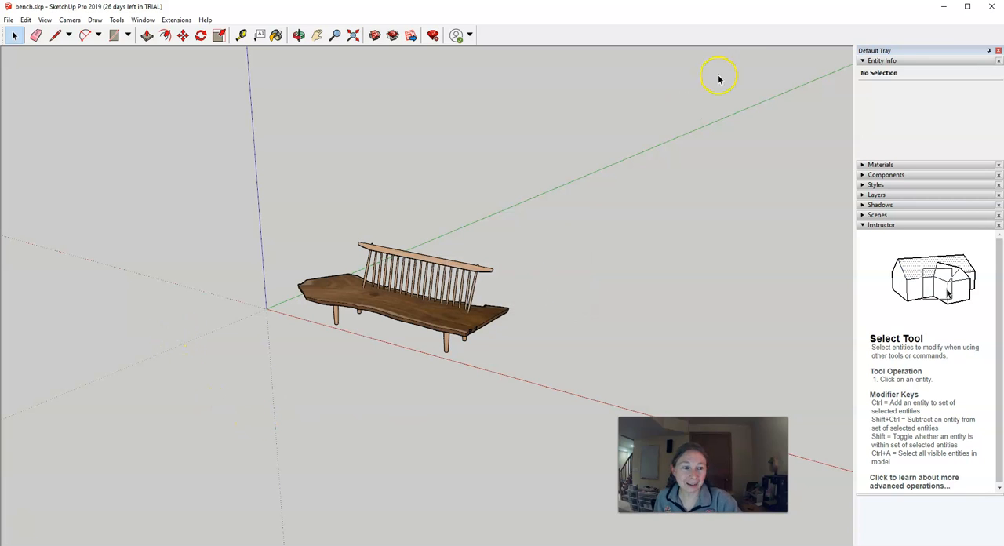
- Switch to Unity's root Assets folder and place a File Explorer window showing Documents beside it
left_click(944, 7)
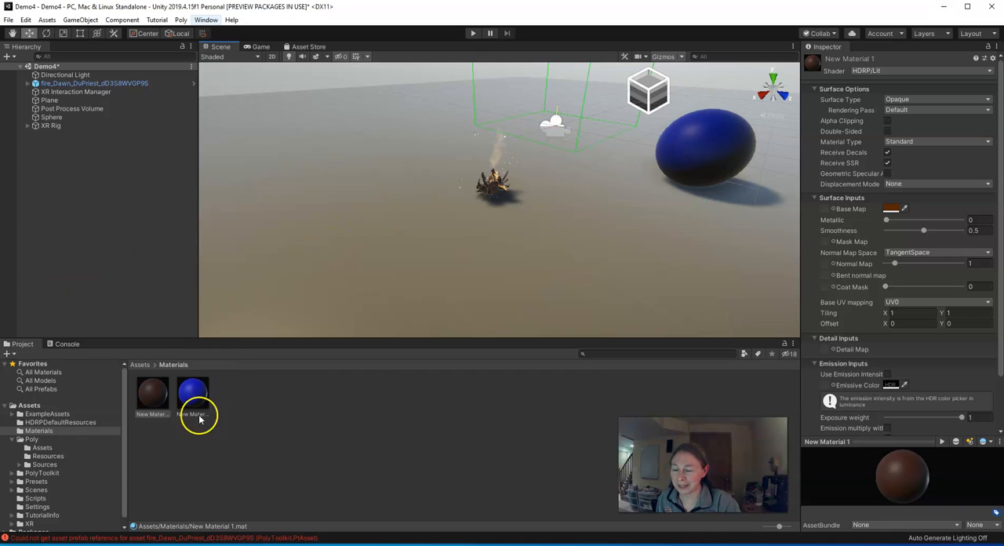
left_click(26, 405)
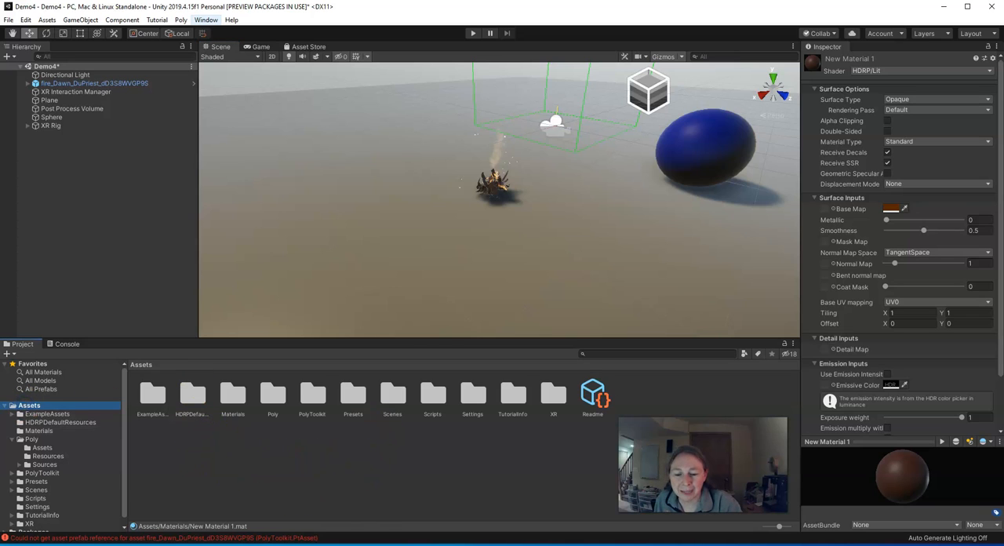
mouse_move(294, 545)
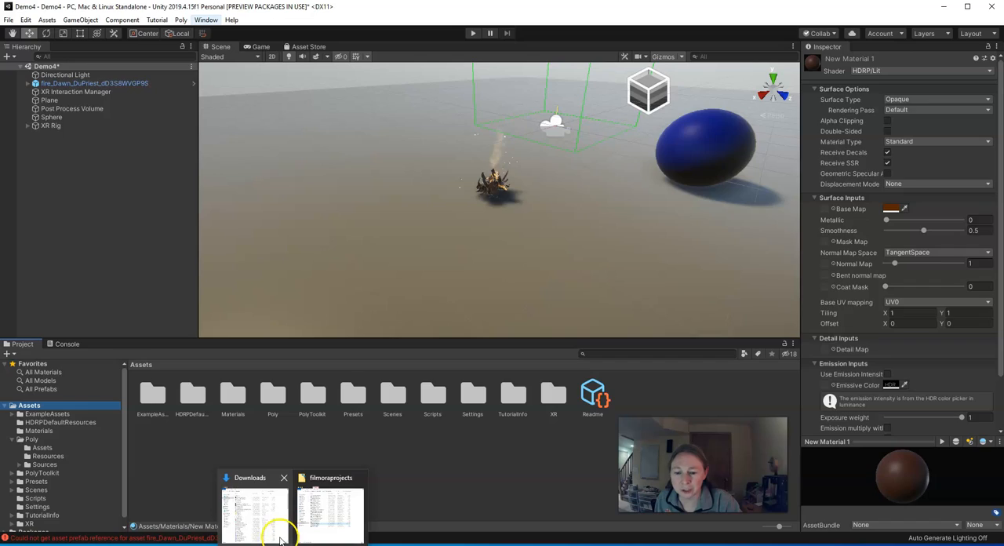
left_click(280, 539)
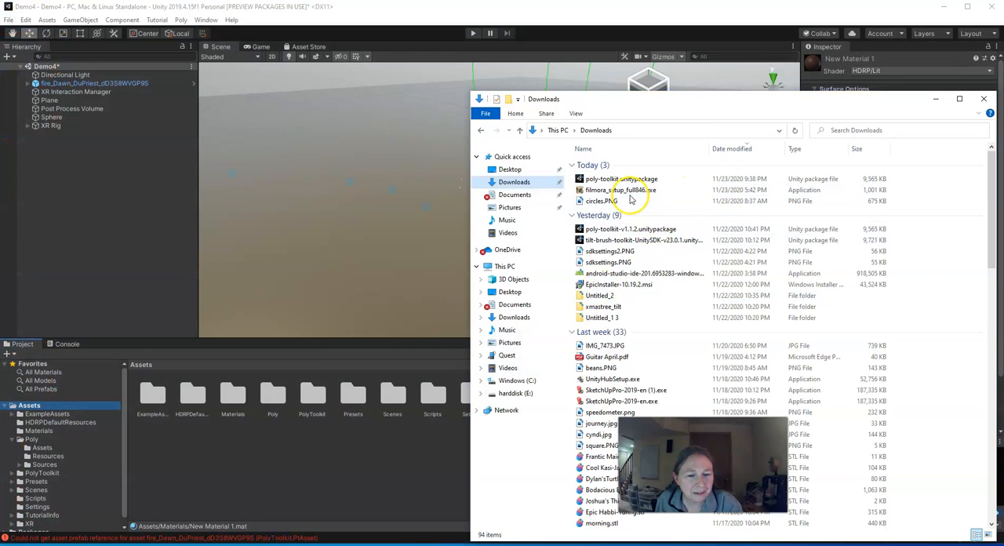
left_click(515, 195)
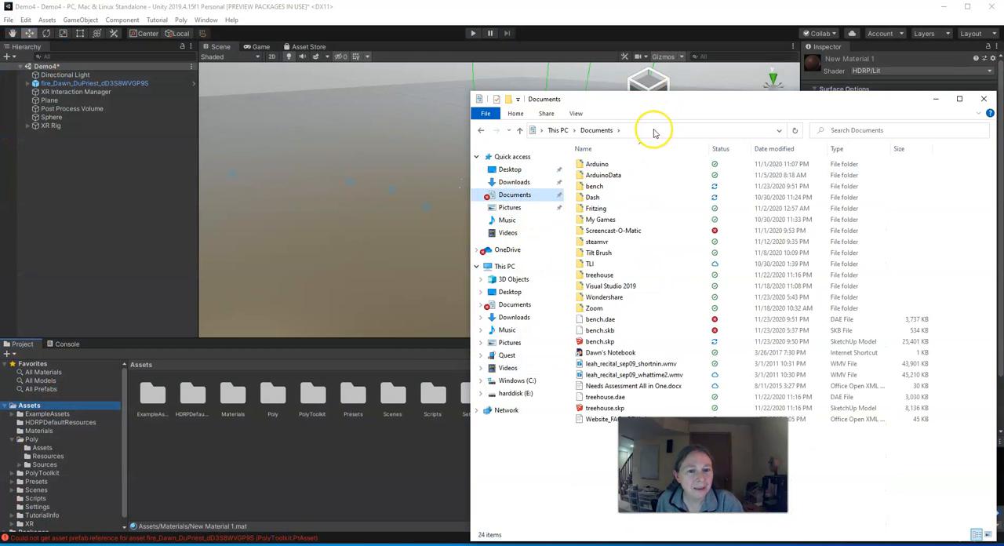
left_click_drag(663, 104, 804, 71)
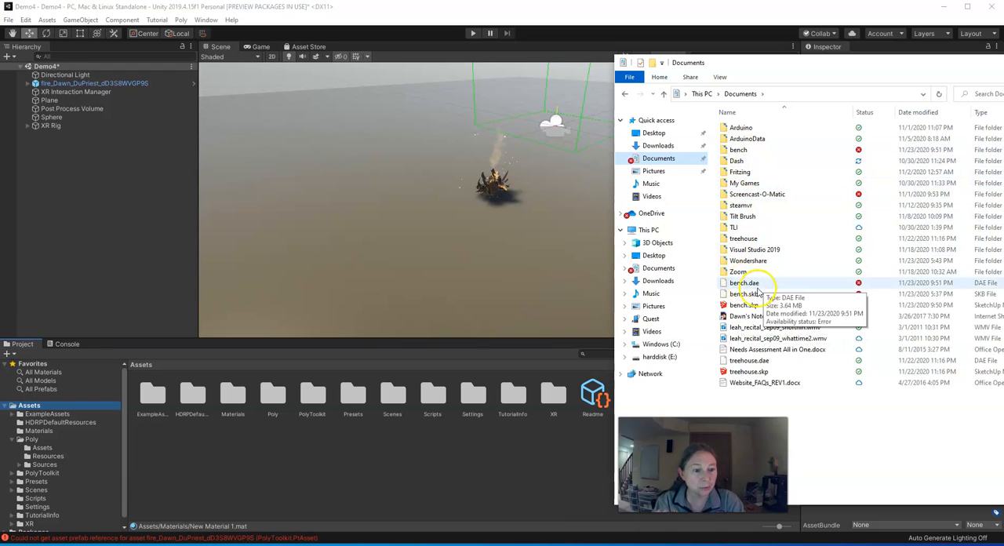
- Import bench.skp together with the bench folder from Documents into Unity's Assets folder
left_click(736, 307)
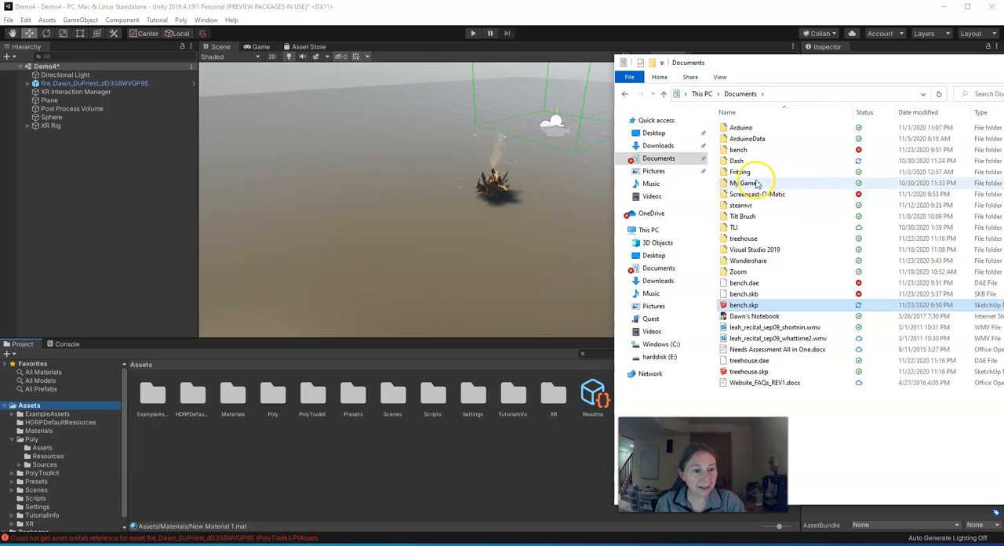
left_click(743, 151, "ctrl")
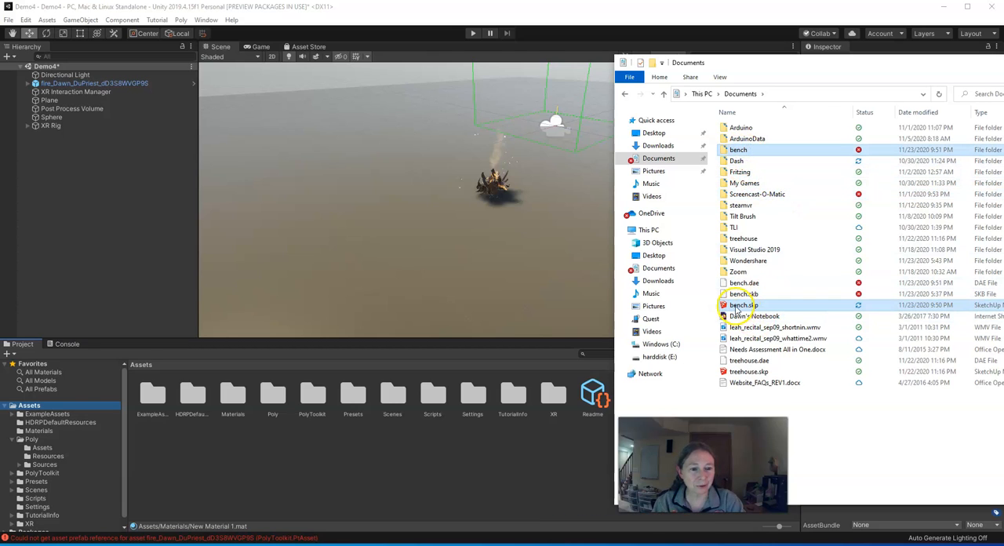
left_click_drag(743, 307, 439, 455)
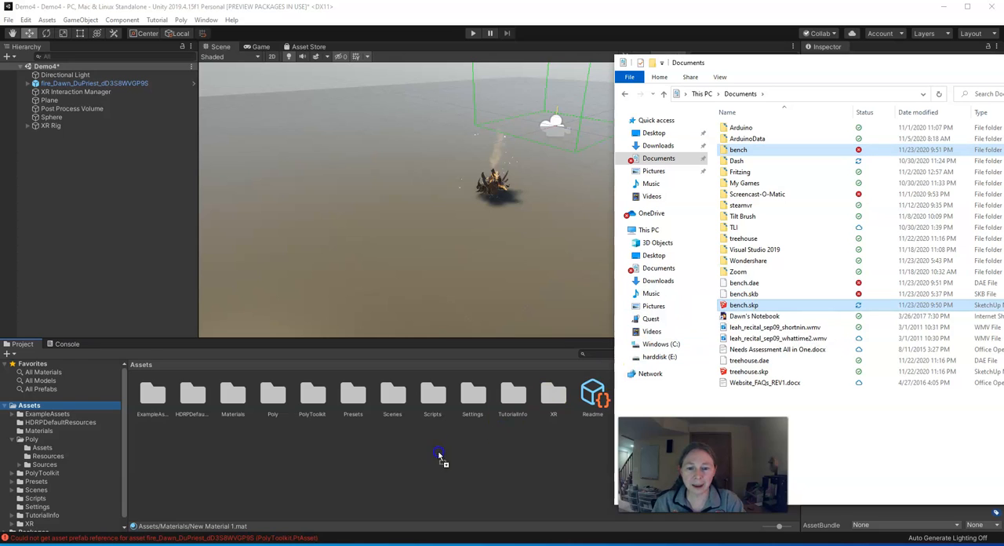
left_click_drag(373, 463, 372, 463)
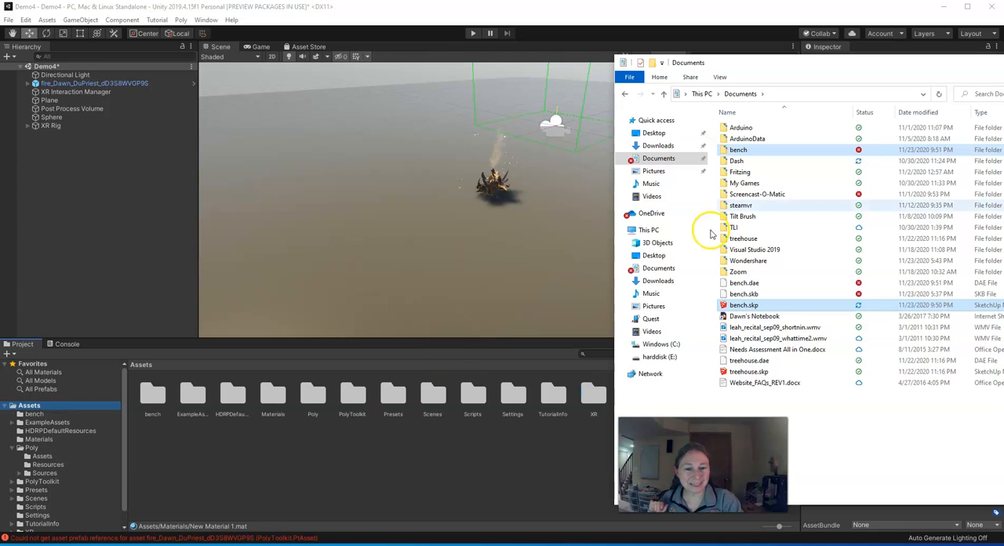
left_click_drag(968, 67, 755, 67)
left_click(868, 67)
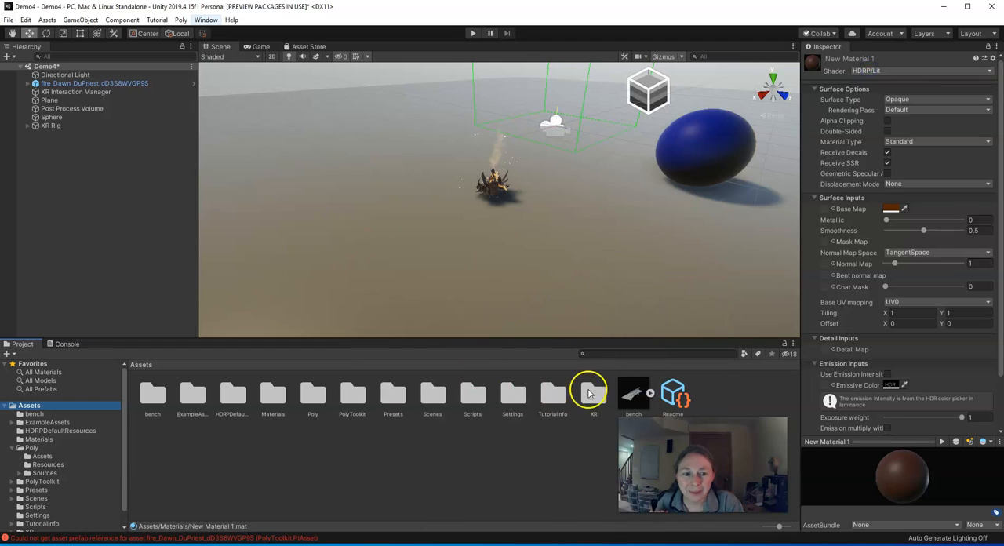
- Extract the imported bench model's embedded textures into the project's bench folder
left_click(637, 394)
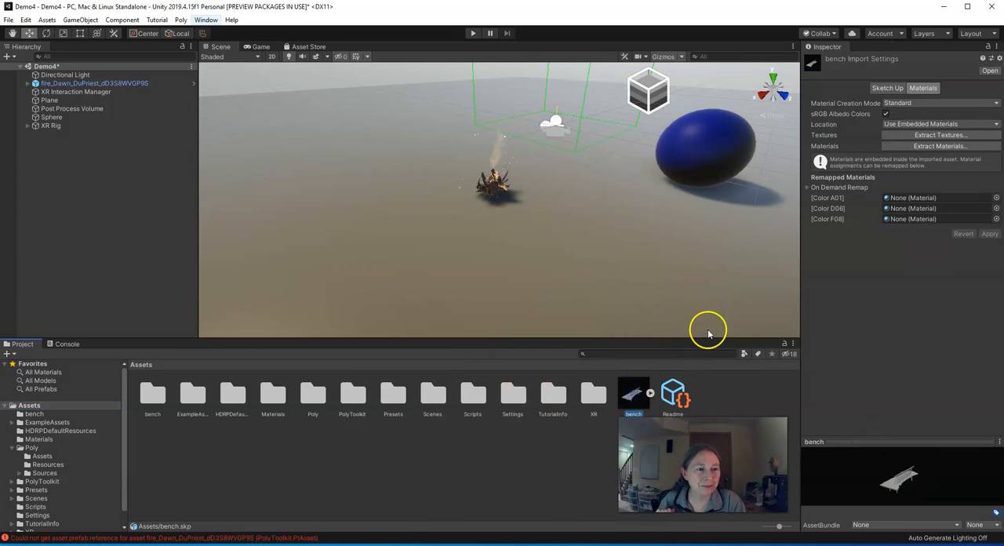
left_click_drag(914, 514, 896, 493)
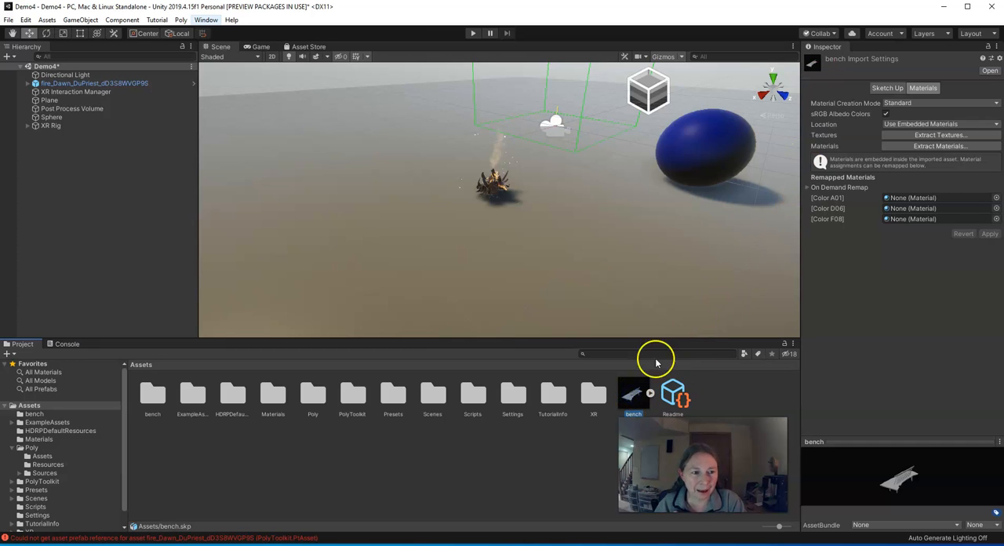
left_click(997, 125)
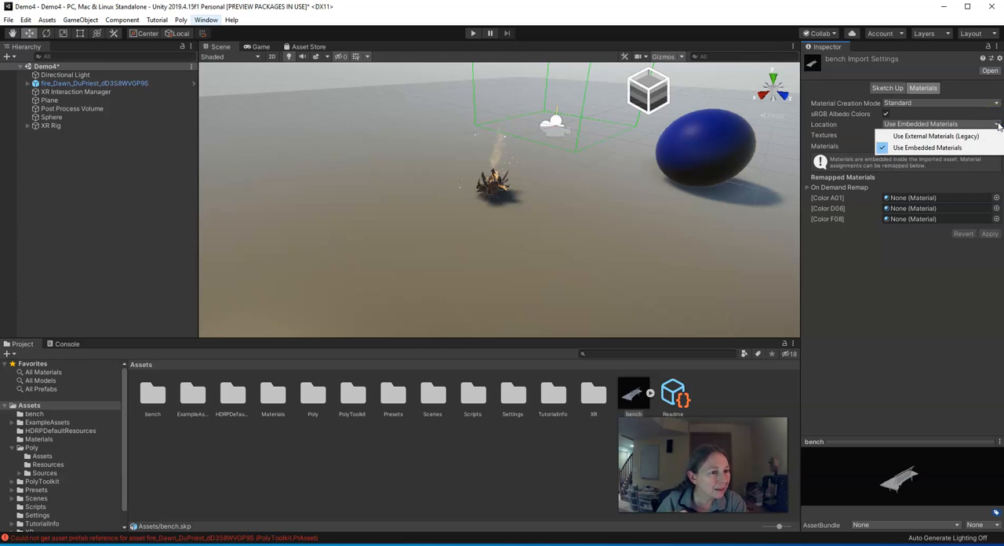
left_click(999, 126)
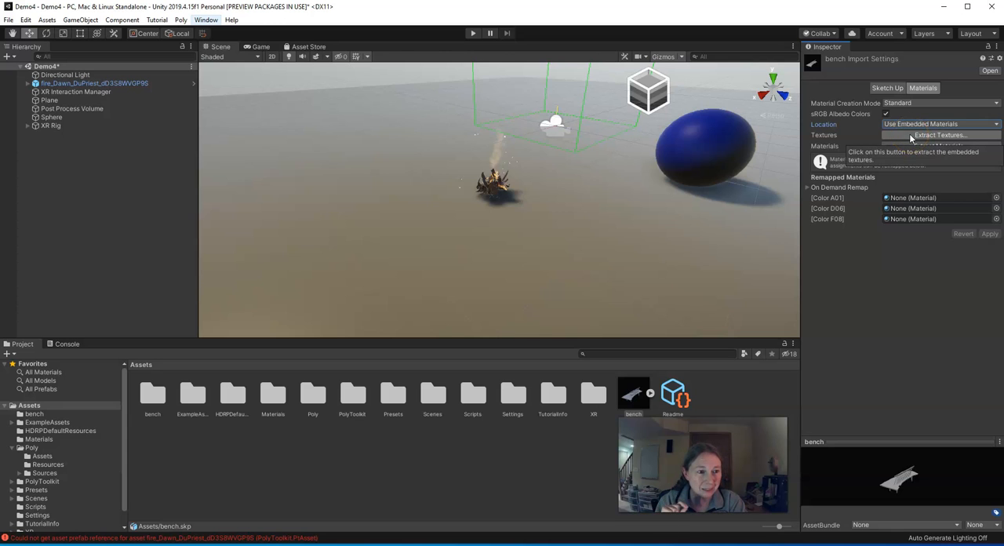
left_click(910, 134)
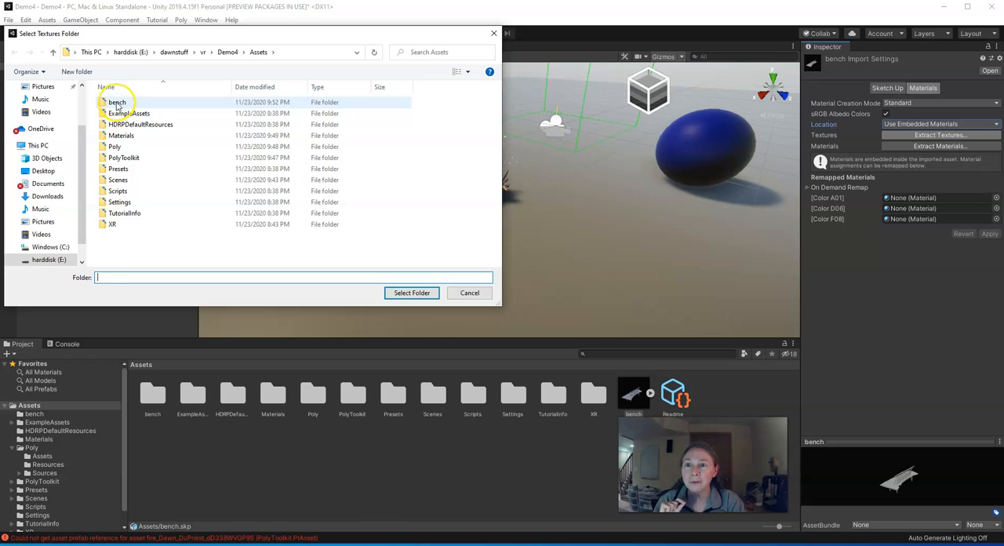
left_click(116, 102)
left_click(412, 292)
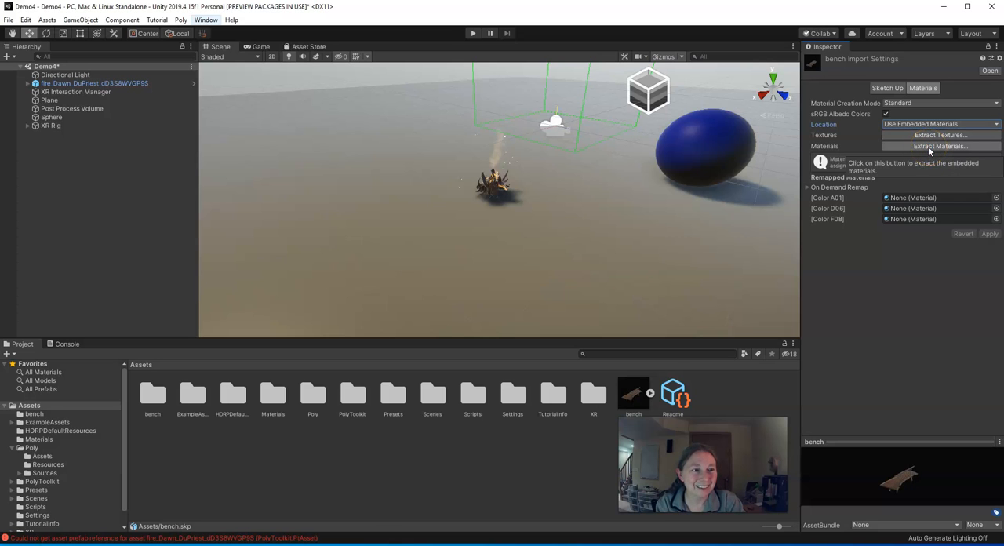
- Extract the bench model's embedded materials into the project's bench folder
left_click(933, 147)
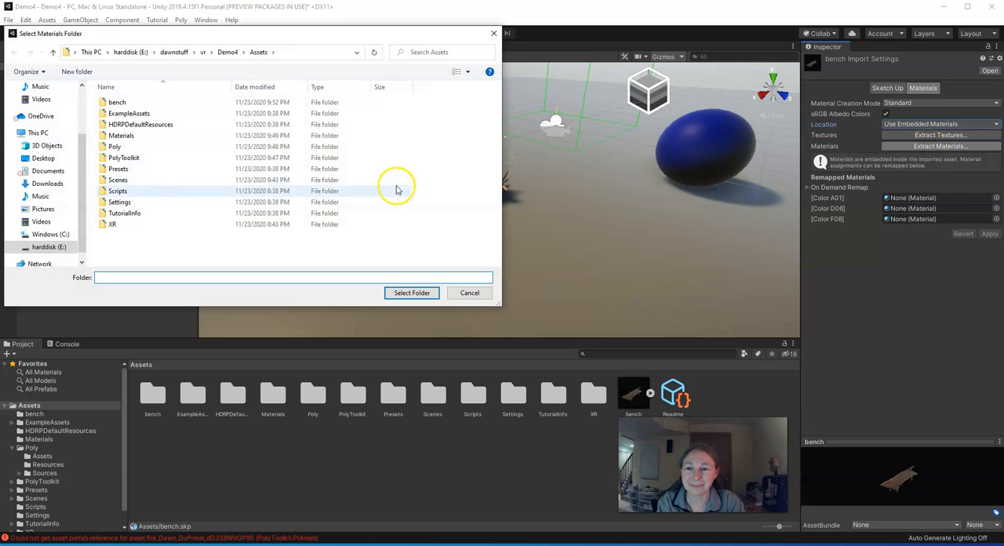
left_click(132, 102)
left_click(395, 292)
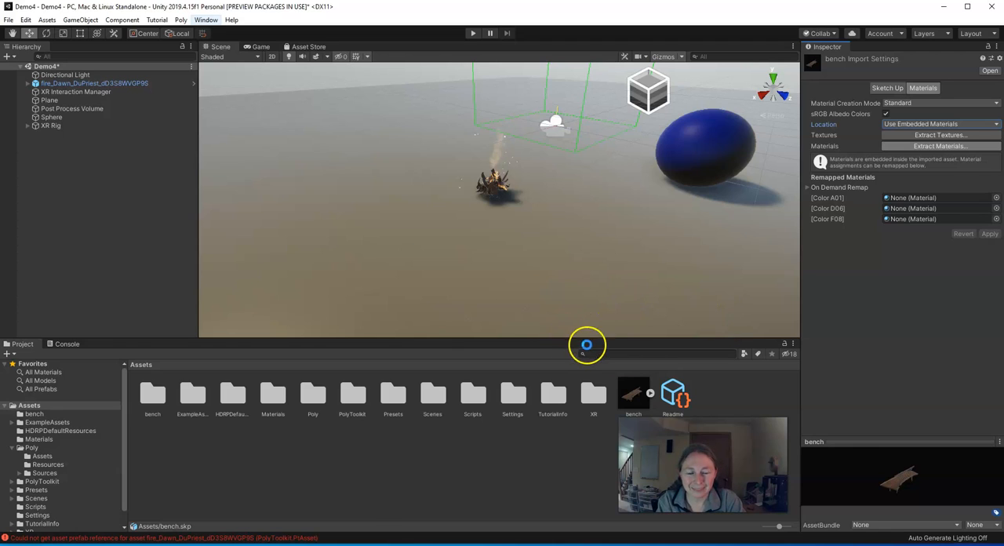
- Place the bench model in the scene on the ground plane, beside the fire and the blue sphere
left_click(634, 397)
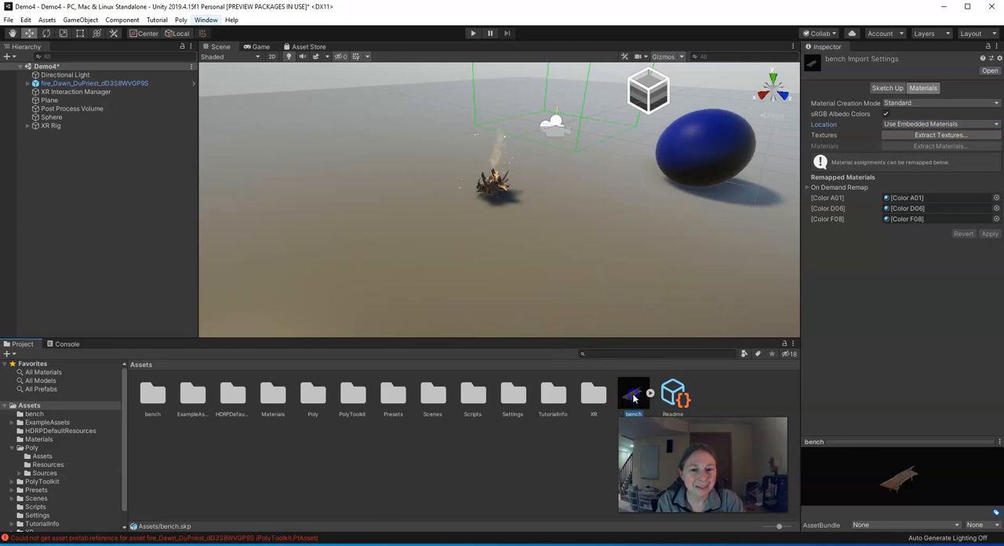
left_click_drag(628, 365, 649, 192)
right_click_drag(468, 288, 589, 271)
middle_click_drag(583, 305, 652, 294)
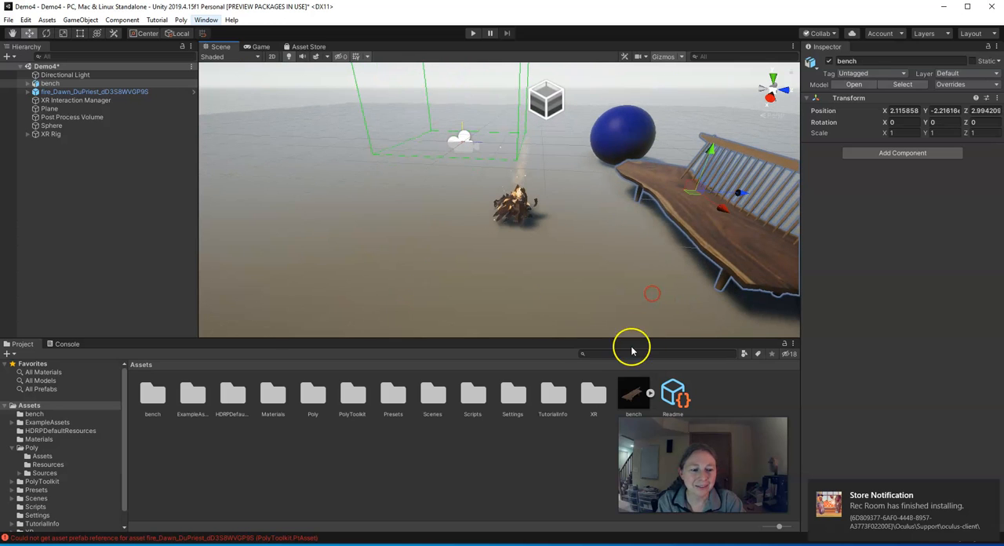
- Dismiss the store notification, then run the scene in play mode and stop it again
left_click(988, 487)
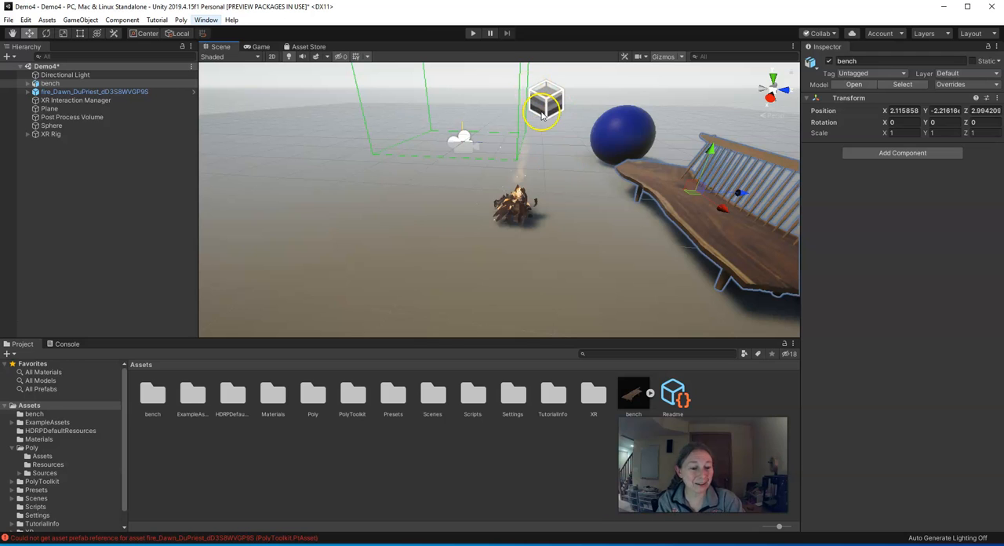
left_click(472, 34)
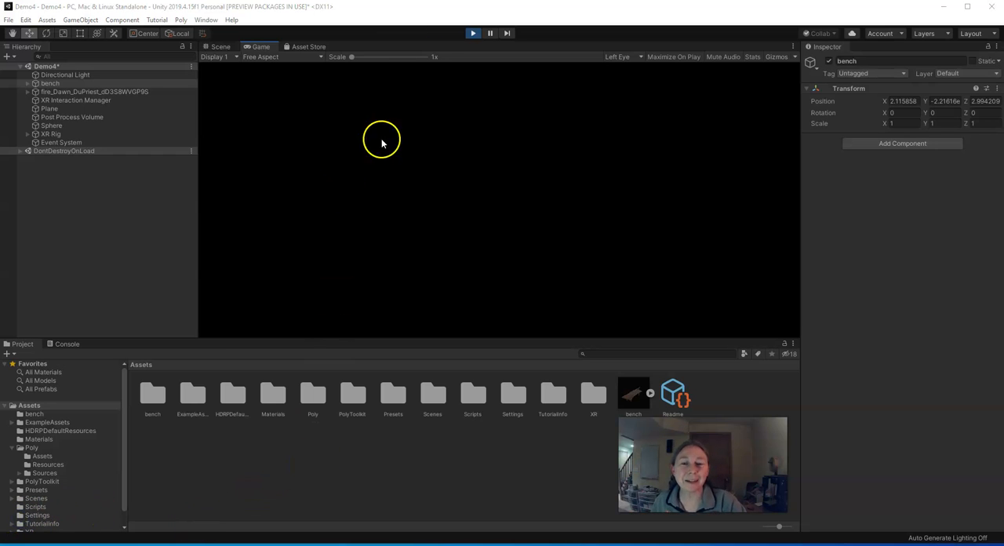
left_click(474, 34)
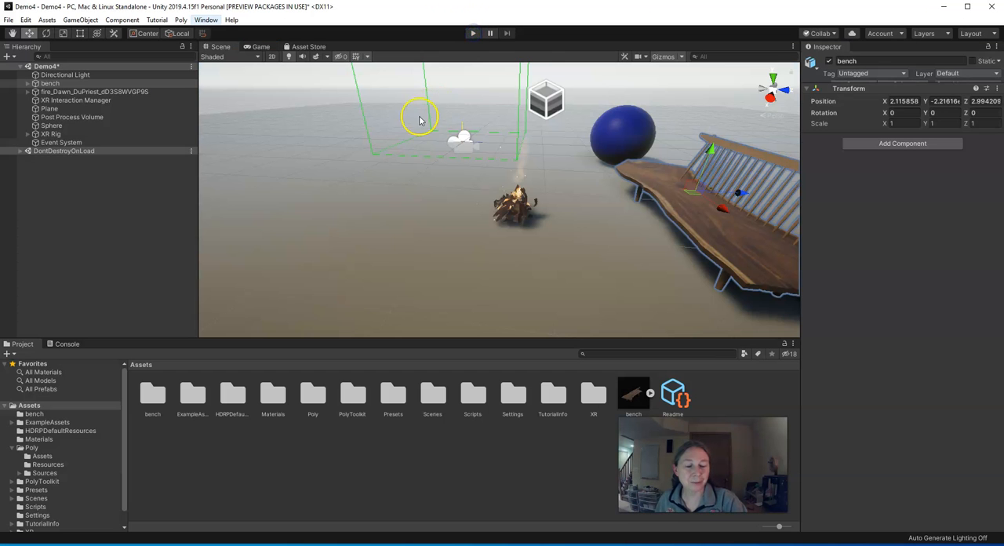